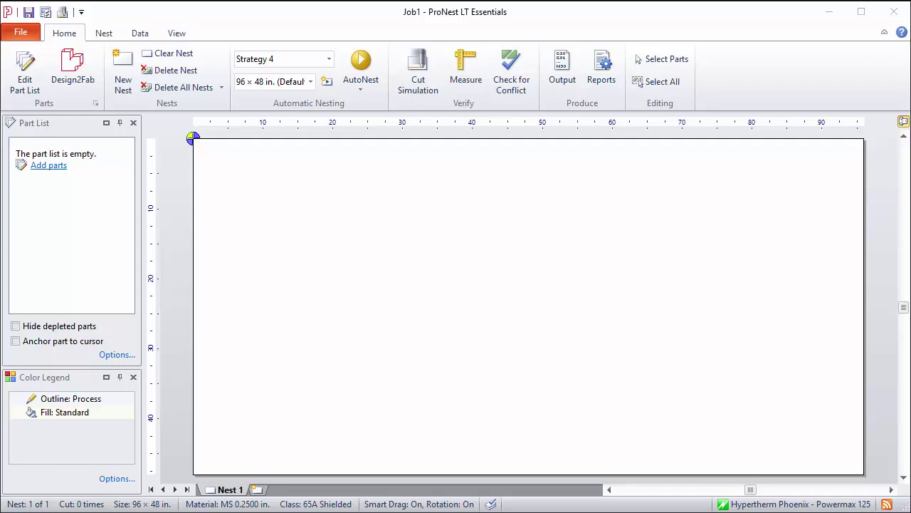
Preview BHRectangle.dxf from the Examples folder with the Preview pane maximized.
{"action": "left_click", "coordinate": [27, 71]}
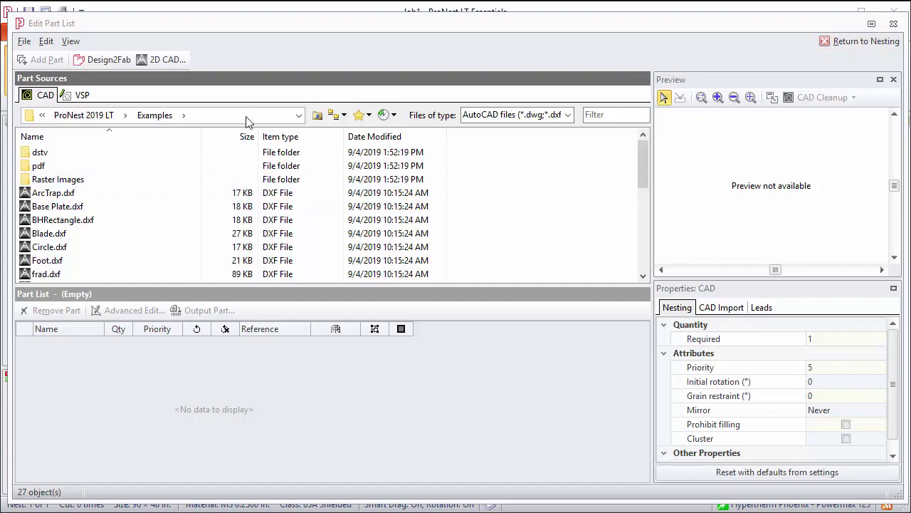
{"action": "left_click", "coordinate": [61, 222]}
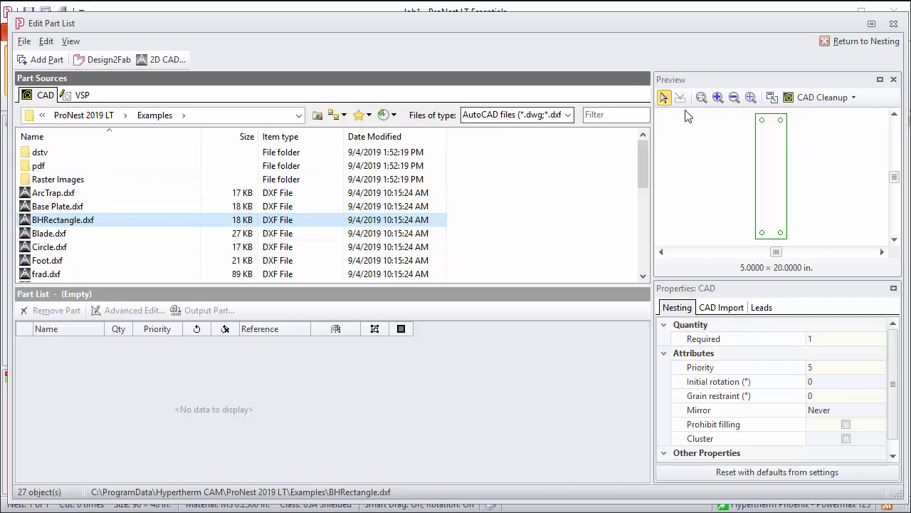
{"action": "left_click", "coordinate": [772, 98]}
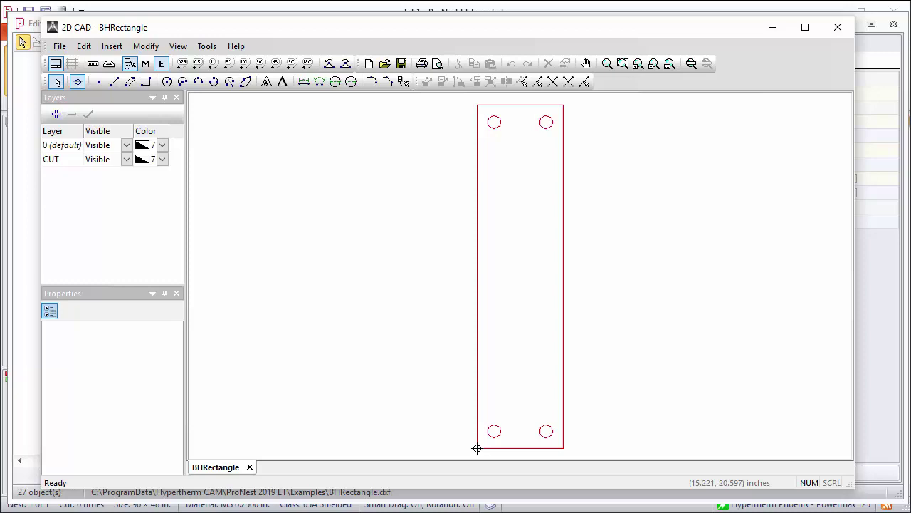
{"action": "left_click", "coordinate": [530, 106]}
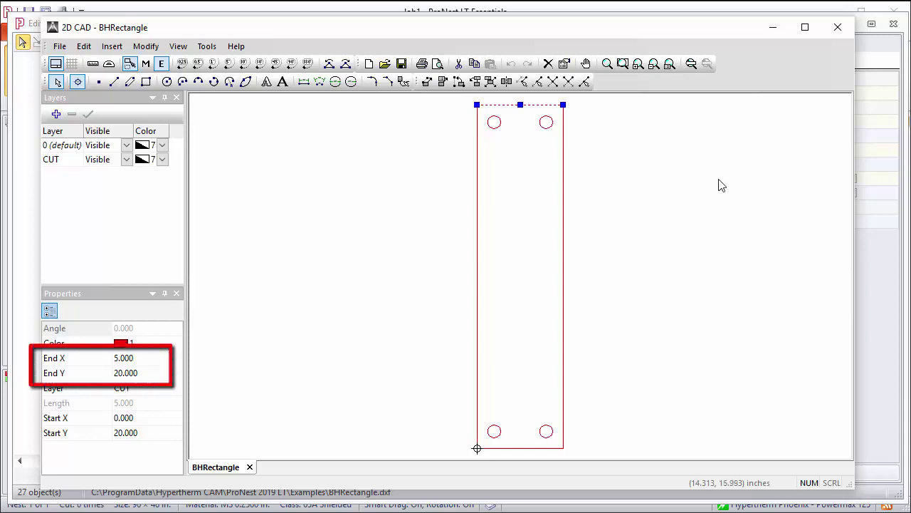
{"action": "left_click", "coordinate": [564, 224]}
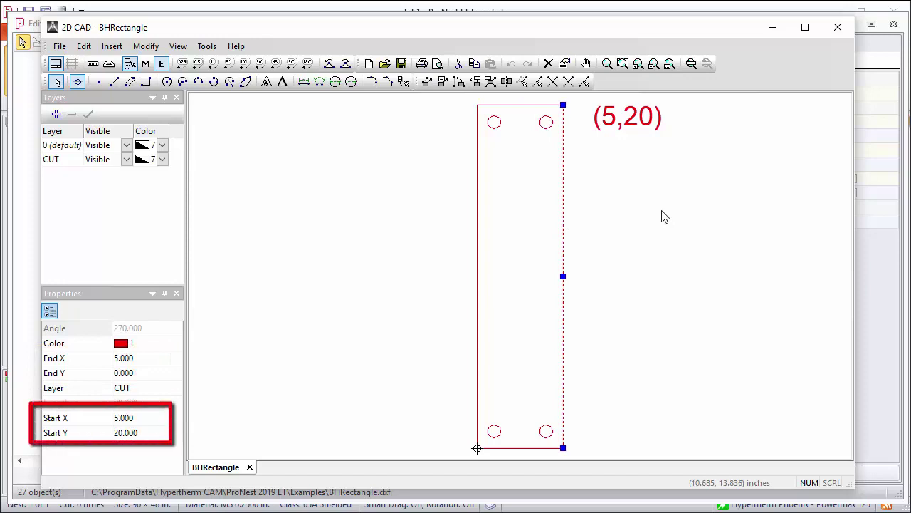
{"action": "left_click", "coordinate": [773, 27]}
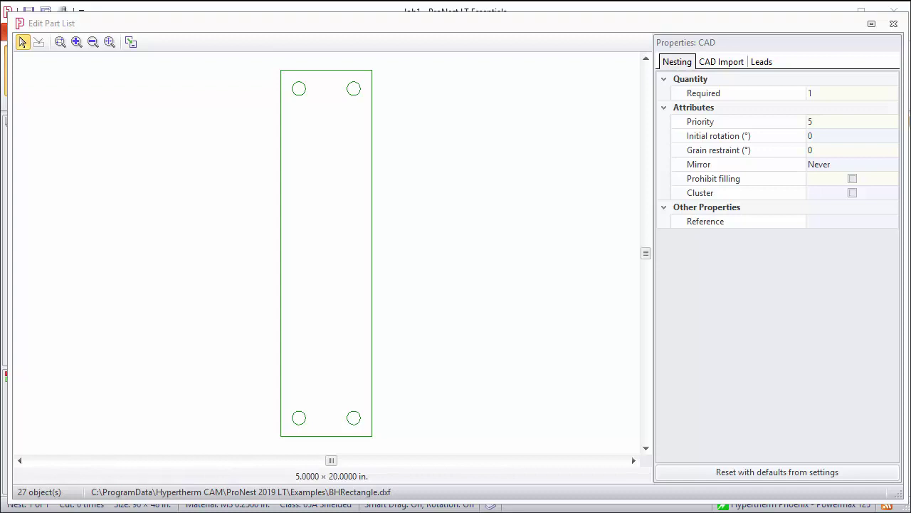
Restore the editor layout and preview Open Profile .006 Gap.dxf from the C:\Parts\Training favourite.
{"action": "left_click", "coordinate": [131, 42]}
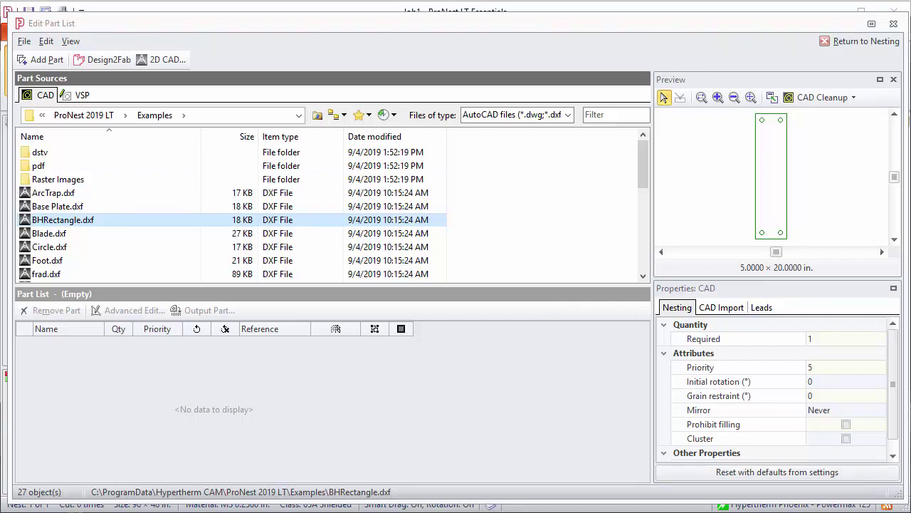
{"action": "left_click", "coordinate": [369, 115]}
{"action": "left_click", "coordinate": [411, 173]}
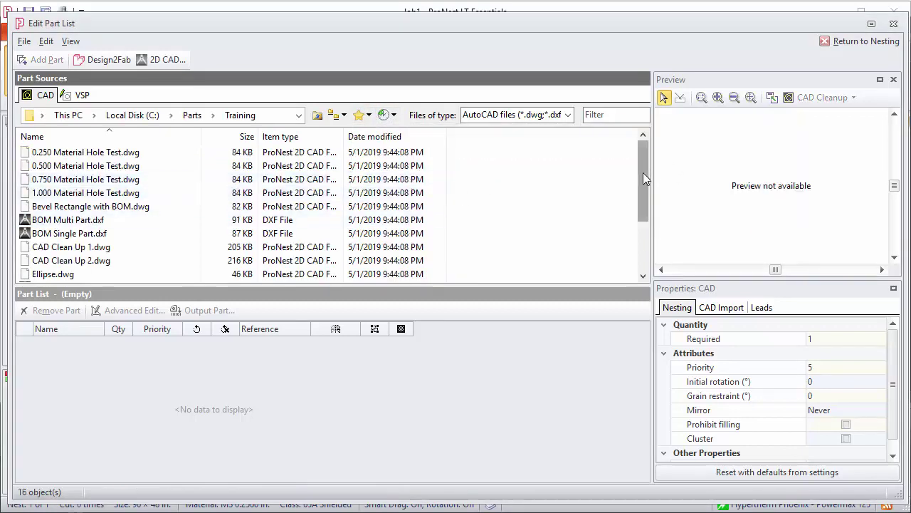
{"action": "left_click_drag", "start_coordinate": [643, 172], "coordinate": [642, 208]}
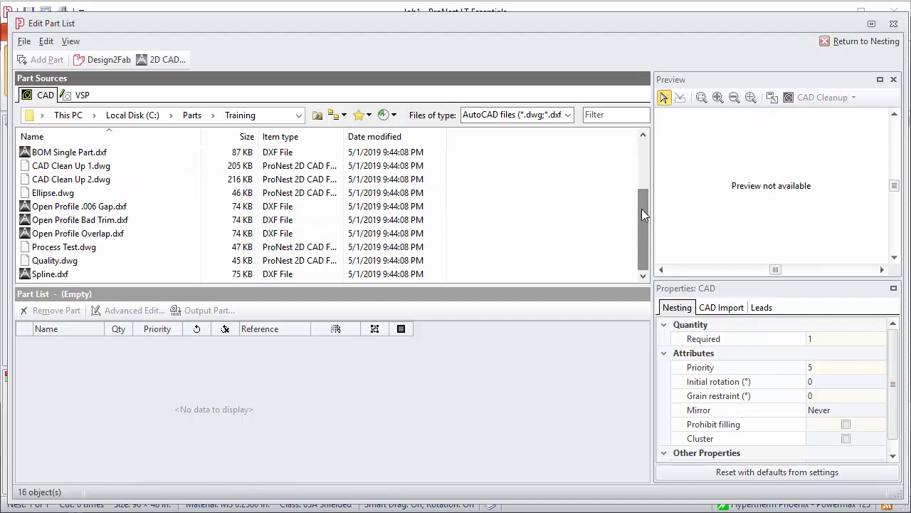
{"action": "left_click", "coordinate": [68, 210]}
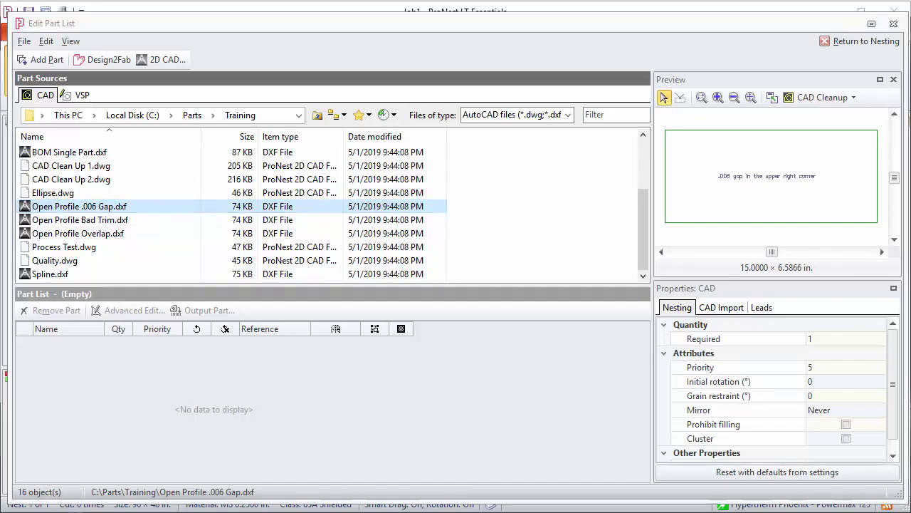
Zoom the preview closely into the part's upper-right corner gap.
{"action": "left_click", "coordinate": [702, 97]}
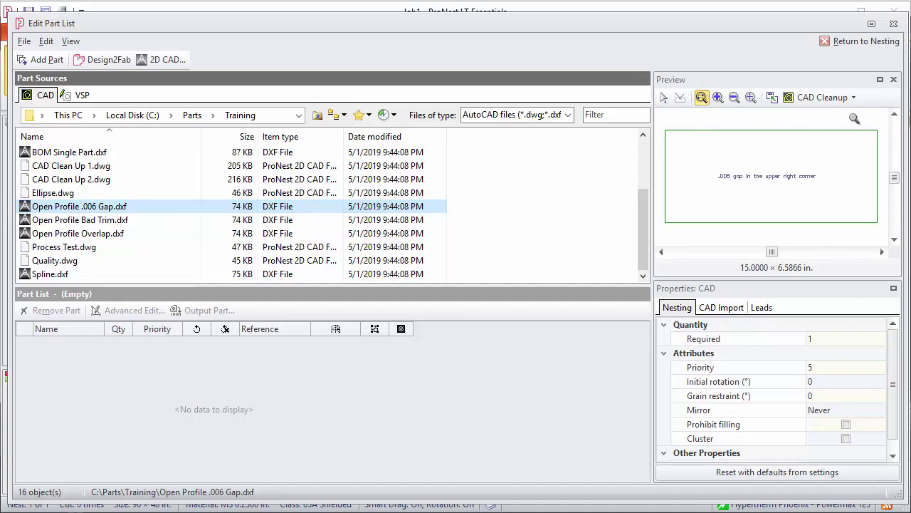
{"action": "left_click_drag", "start_coordinate": [852, 116], "coordinate": [884, 153]}
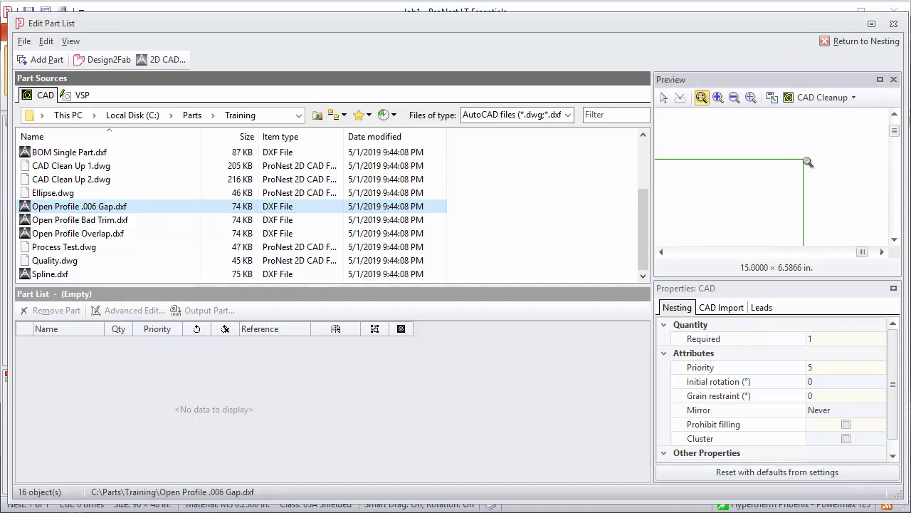
{"action": "middle_click_drag", "start_coordinate": [807, 162], "coordinate": [802, 139]}
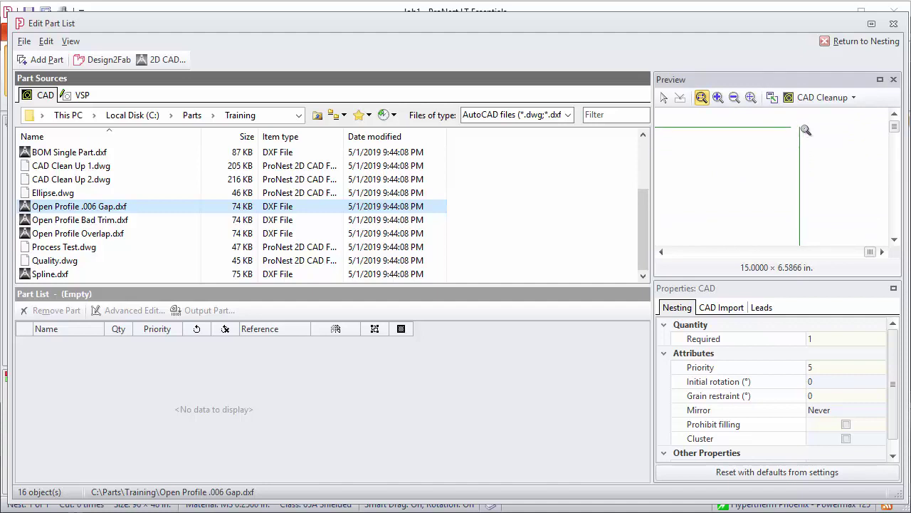
{"action": "left_click", "coordinate": [792, 120]}
{"action": "left_click", "coordinate": [791, 120]}
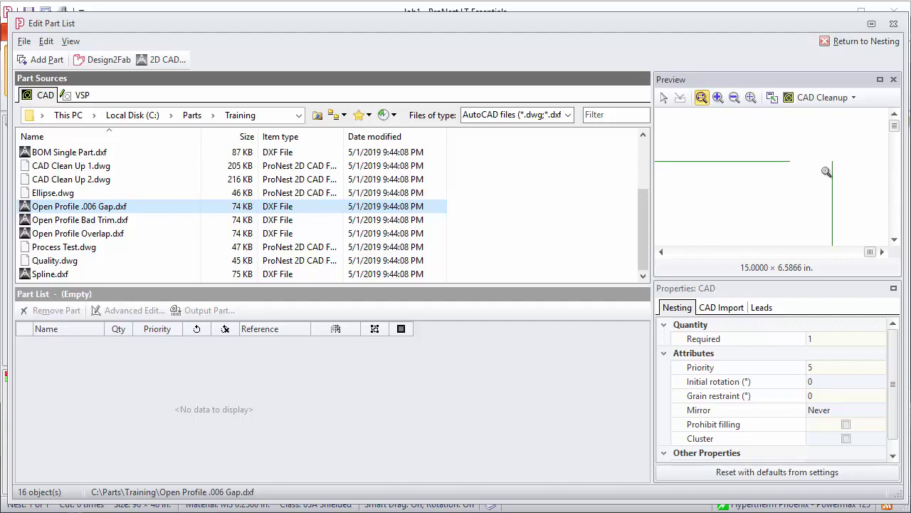
{"action": "scroll", "coordinate": [812, 168], "scroll_direction": "down", "scroll_amount": 3}
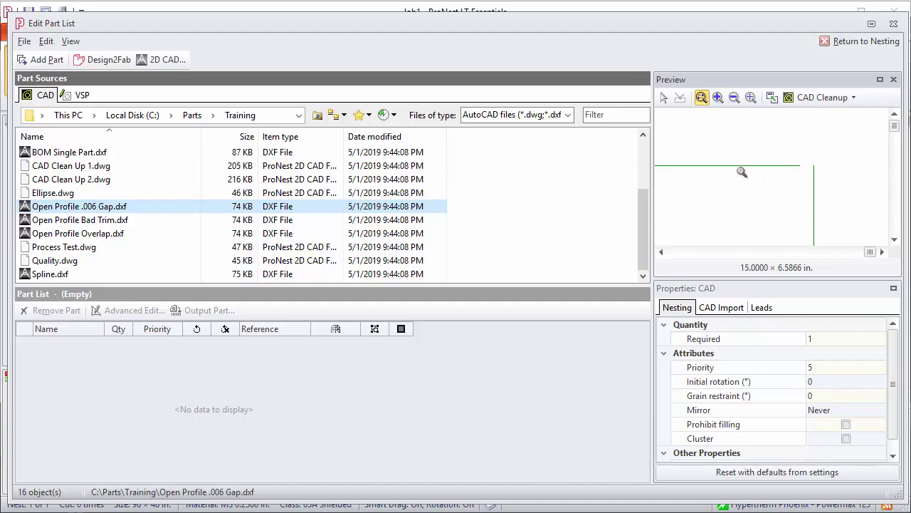
Add Open Profile .006 Gap to the part list and read its open-profile warning.
{"action": "left_click", "coordinate": [34, 61]}
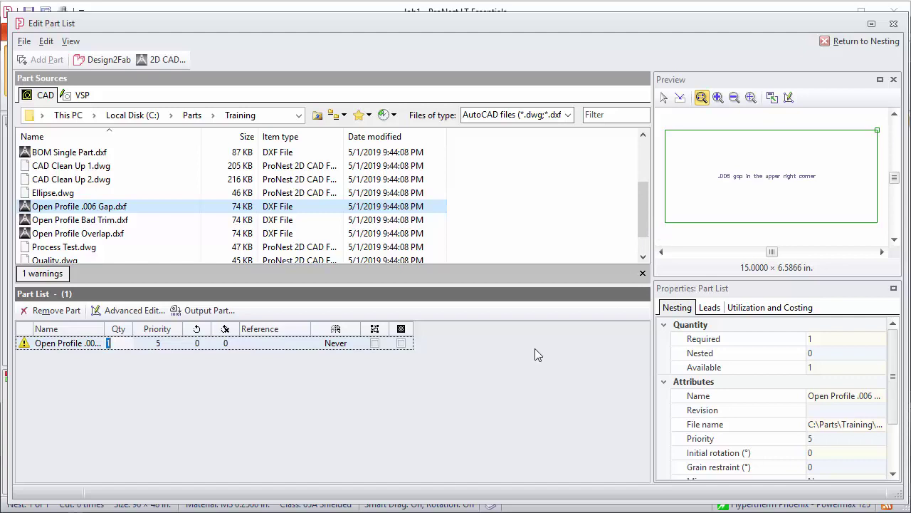
{"action": "mouse_move", "coordinate": [24, 342]}
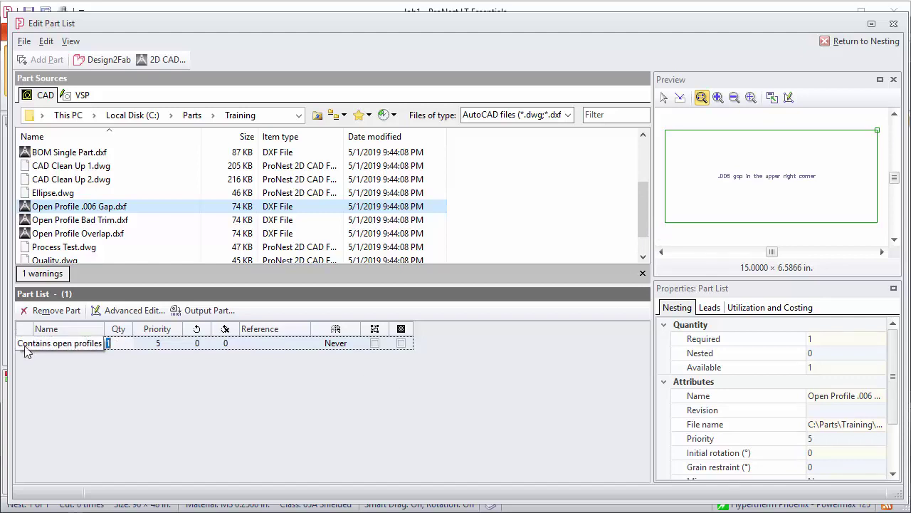
{"action": "left_click", "coordinate": [41, 275]}
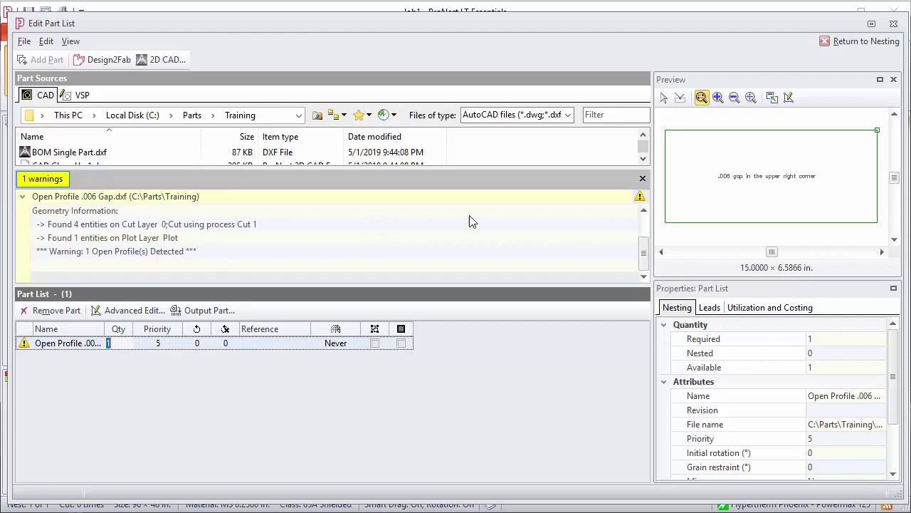
{"action": "left_click", "coordinate": [642, 180]}
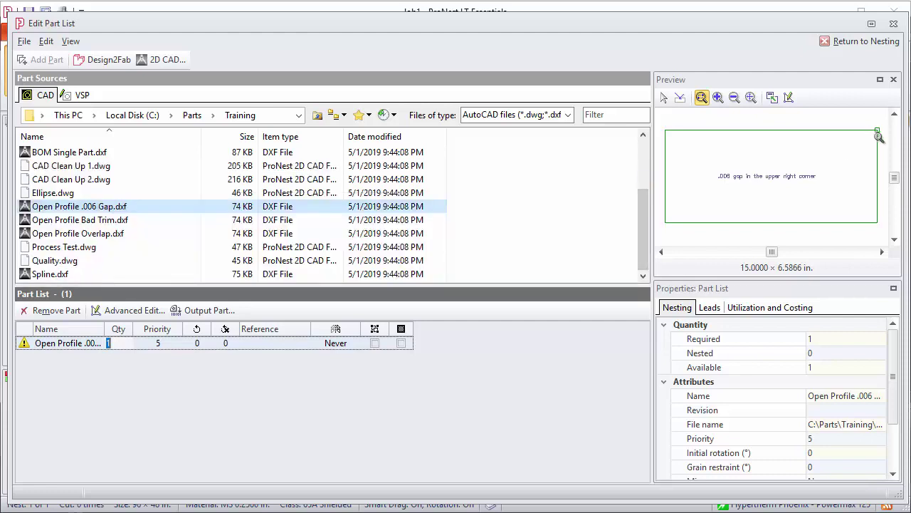
Zoom the preview into the upper-right corner gap, then back out to the whole part.
{"action": "left_click", "coordinate": [71, 41]}
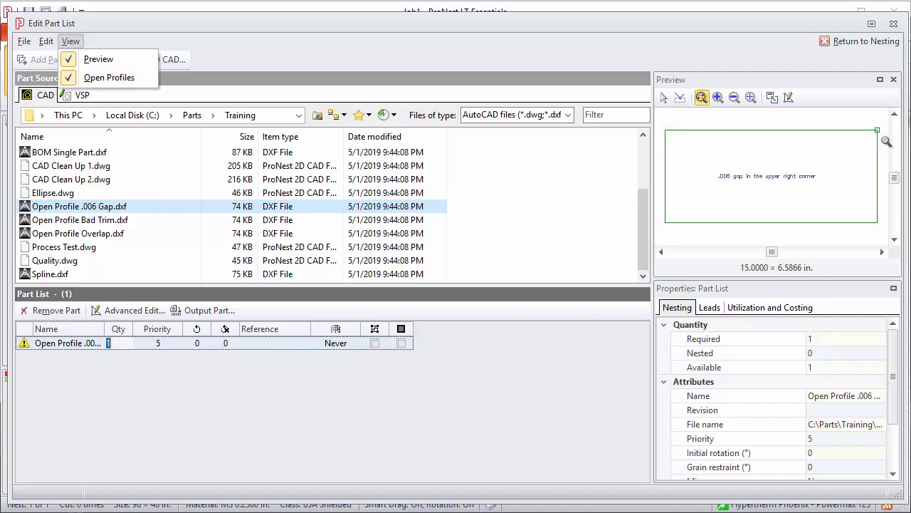
{"action": "left_click", "coordinate": [870, 136]}
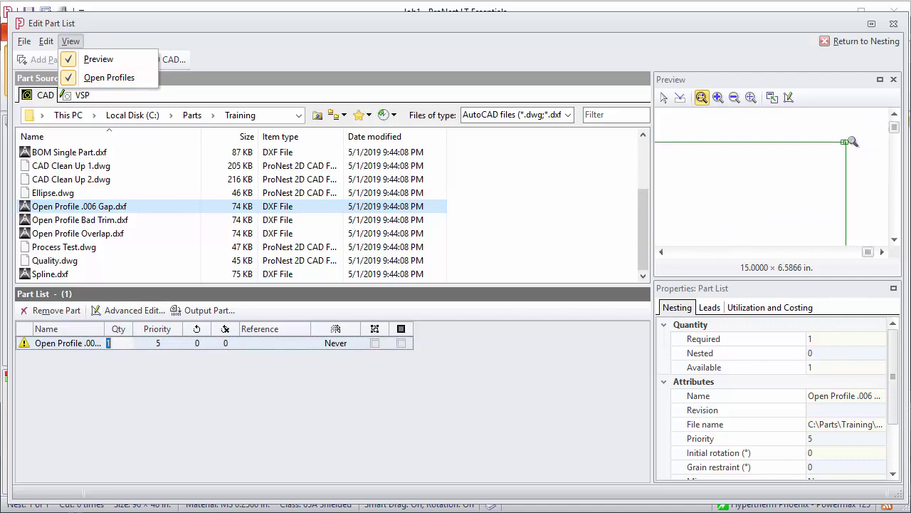
{"action": "left_click", "coordinate": [841, 146]}
{"action": "scroll", "coordinate": [841, 145], "scroll_direction": "down", "scroll_amount": 3}
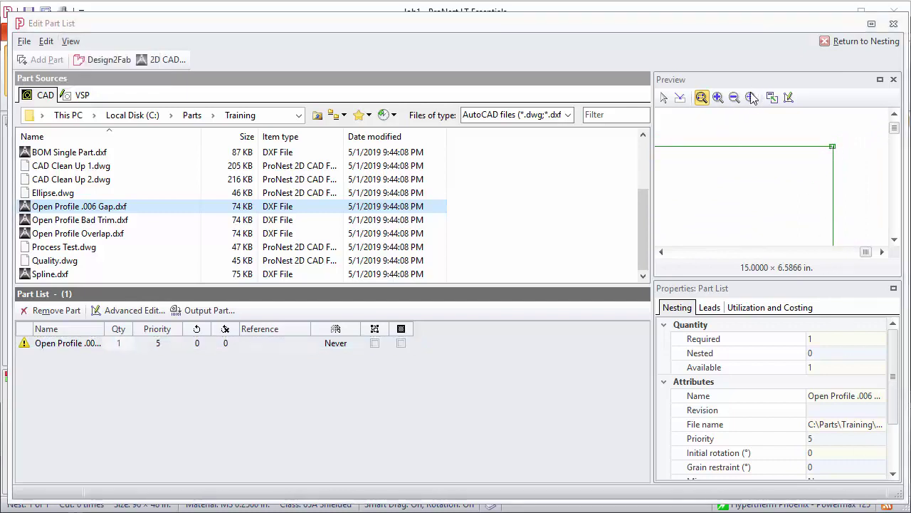
{"action": "left_click", "coordinate": [751, 97]}
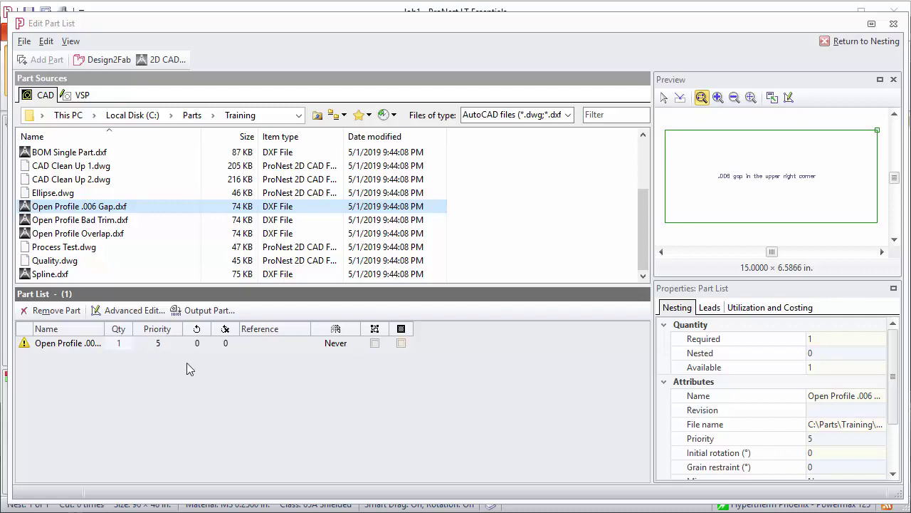
Remove Open Profile .006 Gap from the part list and preview the Training file again.
{"action": "left_click", "coordinate": [63, 344]}
{"action": "left_click", "coordinate": [50, 311]}
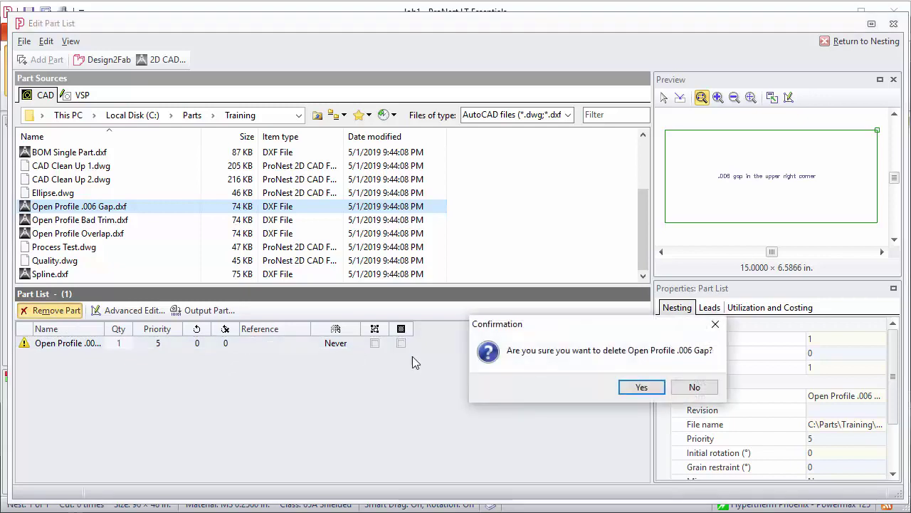
{"action": "left_click", "coordinate": [627, 390]}
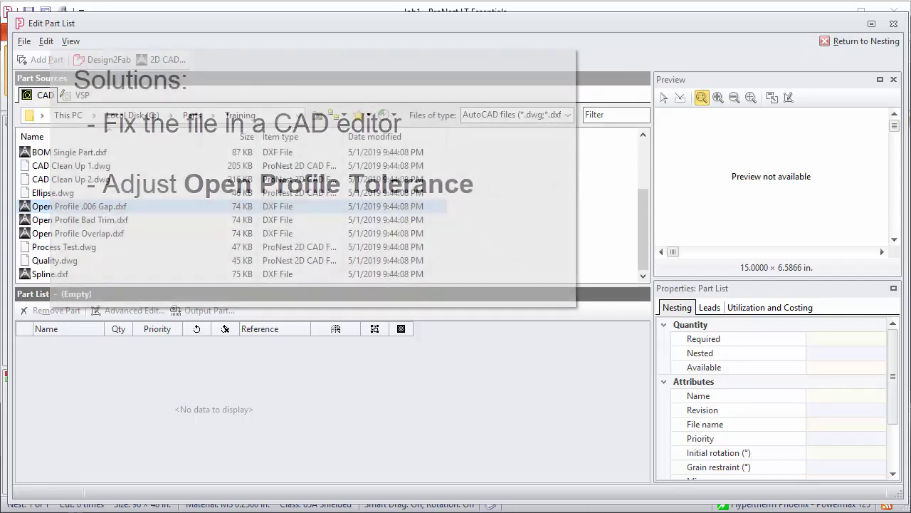
{"action": "left_click", "coordinate": [60, 207]}
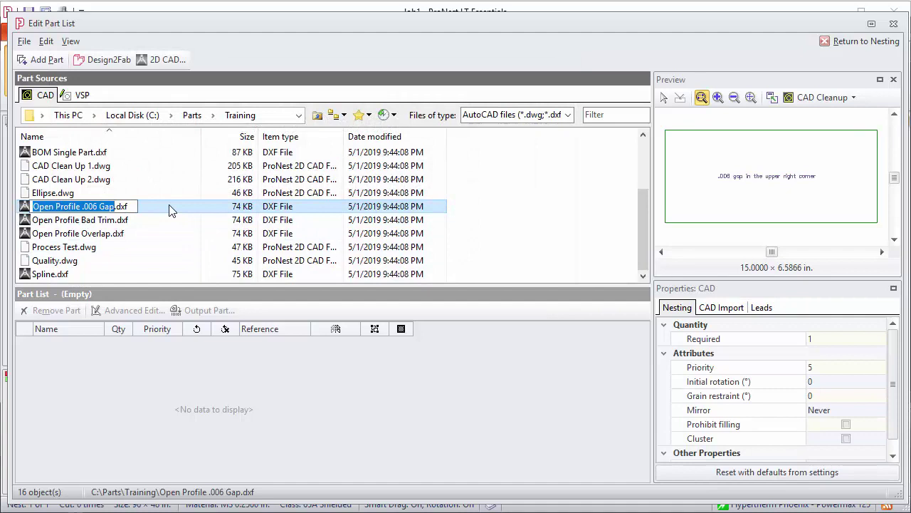
Set CAD Import open profile tolerance to 0.0100 in. and add Open Profile .006 Gap.
{"action": "key", "text": "Escape"}
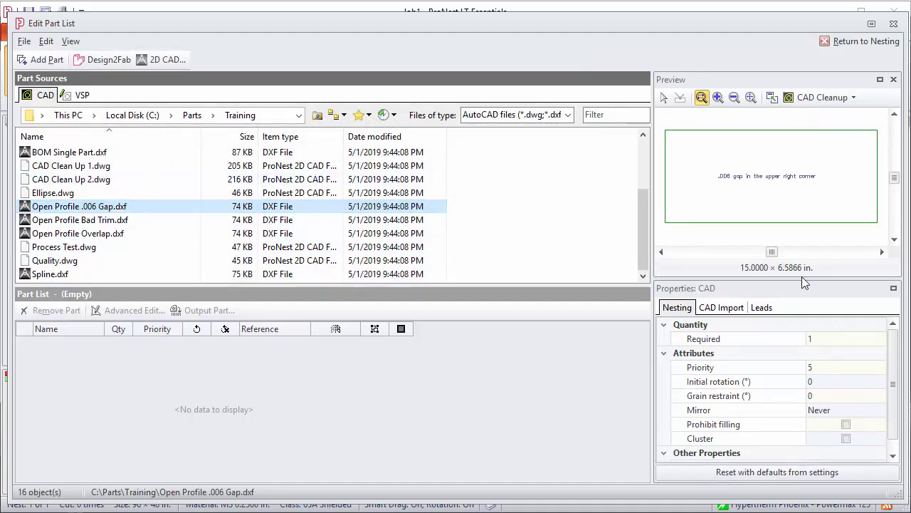
{"action": "left_click", "coordinate": [721, 309]}
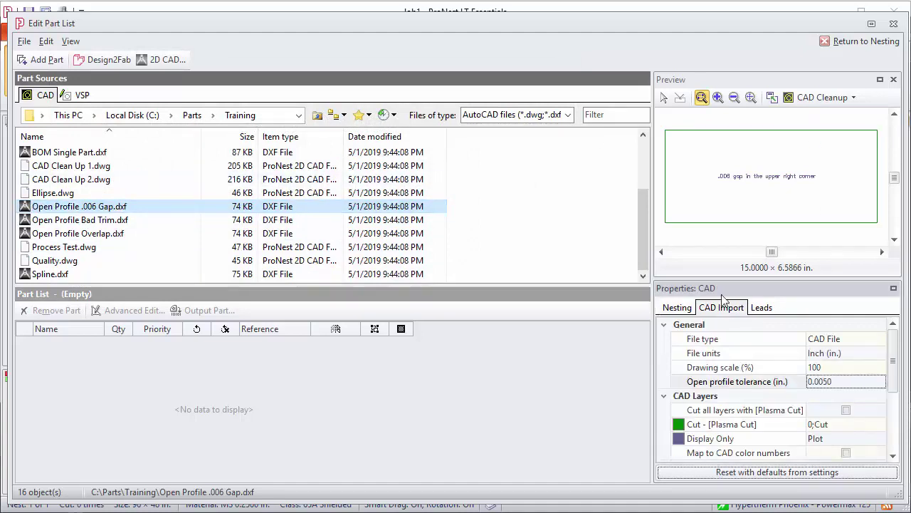
{"action": "left_click", "coordinate": [851, 387]}
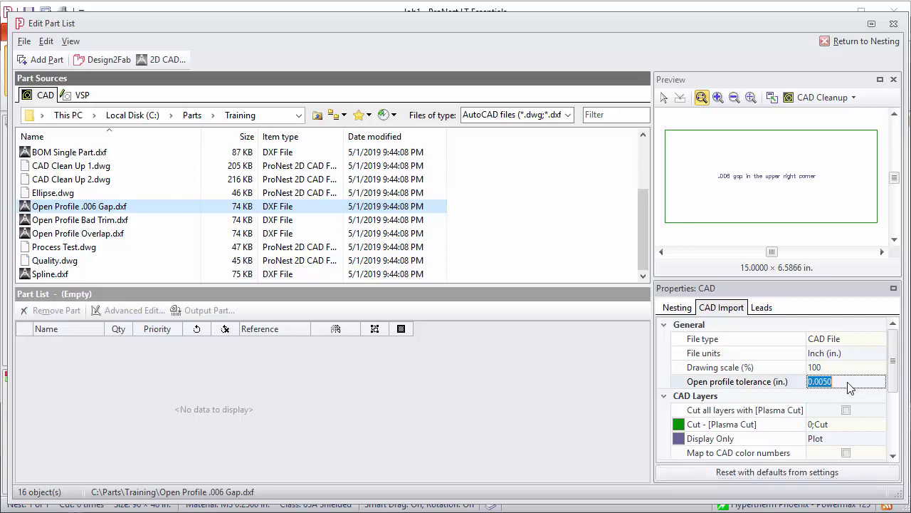
{"action": "type", "text": ".01"}
{"action": "key", "text": "Return"}
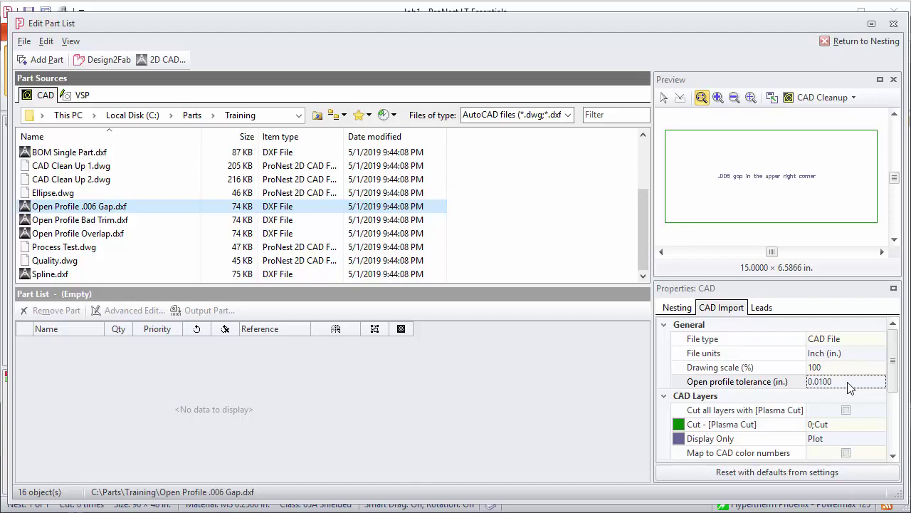
{"action": "left_click", "coordinate": [84, 207]}
{"action": "left_click", "coordinate": [43, 60]}
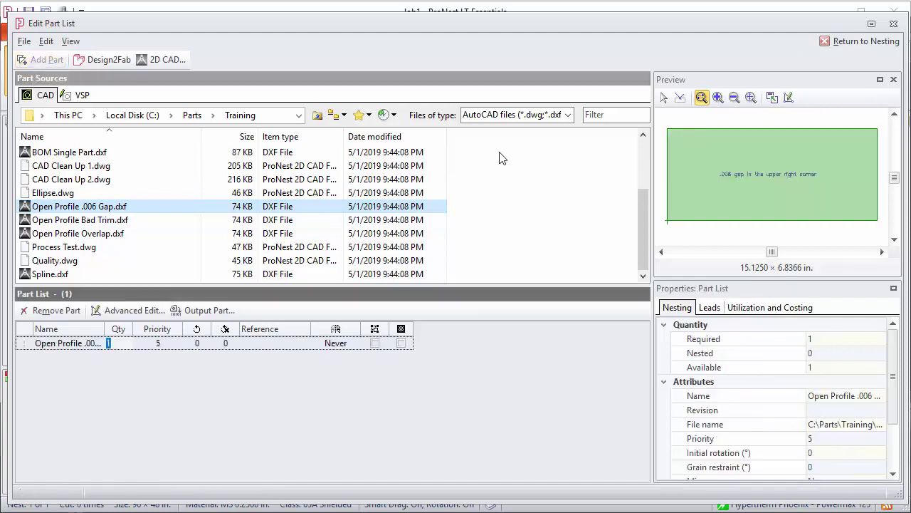
{"action": "left_click_drag", "start_coordinate": [667, 226], "coordinate": [883, 131]}
{"action": "left_click", "coordinate": [883, 131]}
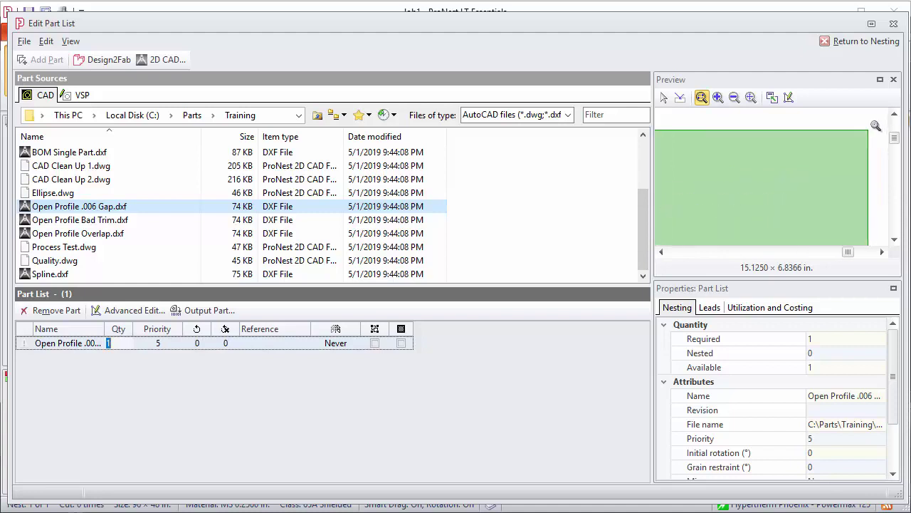
{"action": "scroll", "coordinate": [862, 145], "scroll_direction": "down", "scroll_amount": 5}
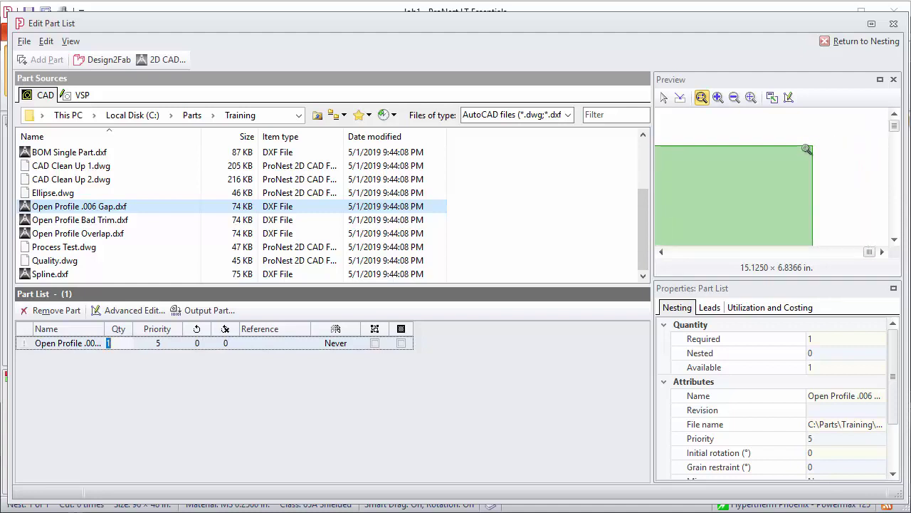
{"action": "left_click", "coordinate": [751, 97]}
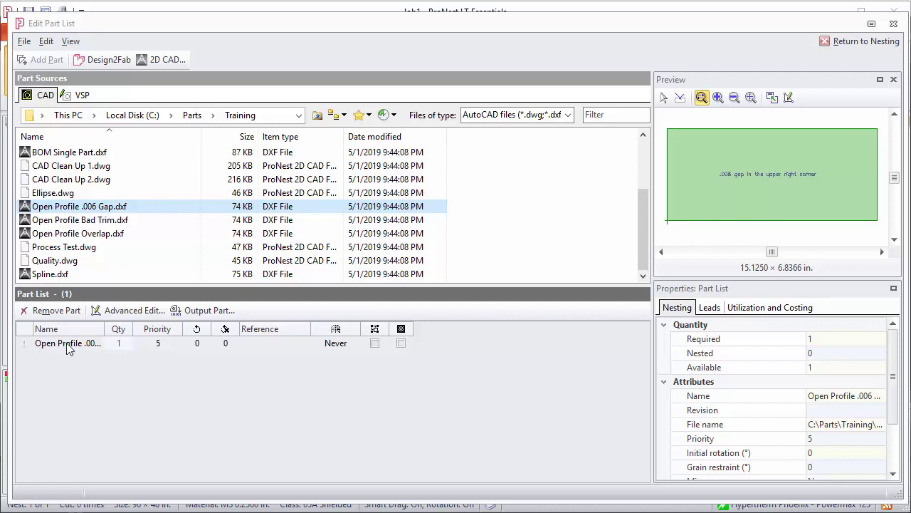
Inspect the extended upper-right corner line of Open Profile Bad Trim.dxf in a maximized preview.
{"action": "left_click", "coordinate": [72, 224]}
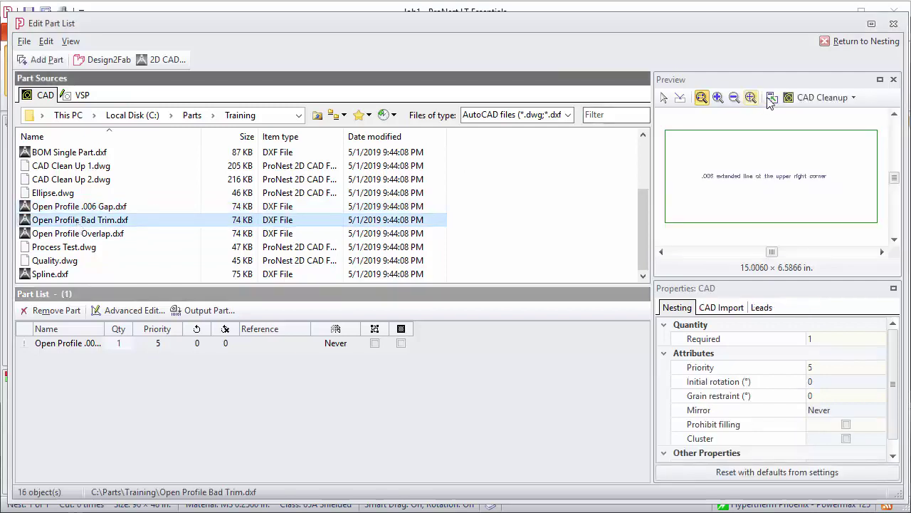
{"action": "left_click", "coordinate": [772, 99]}
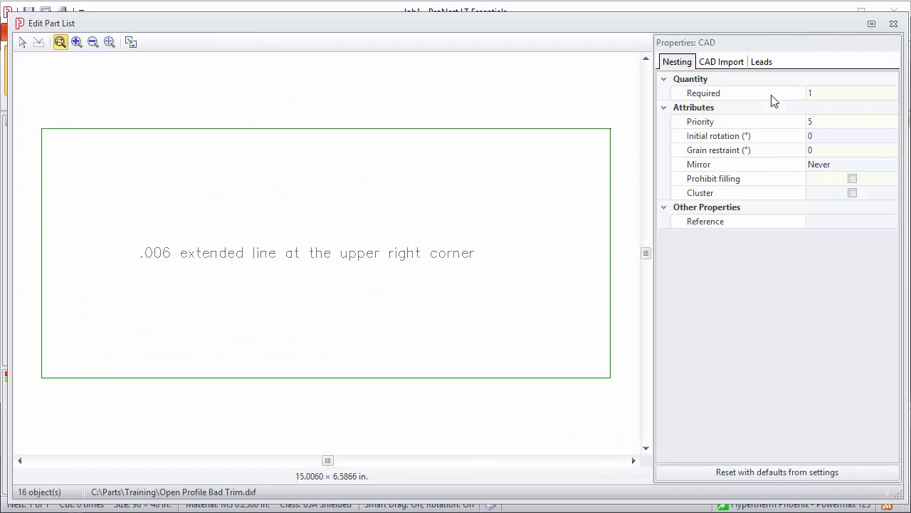
{"action": "left_click_drag", "start_coordinate": [625, 126], "coordinate": [562, 179]}
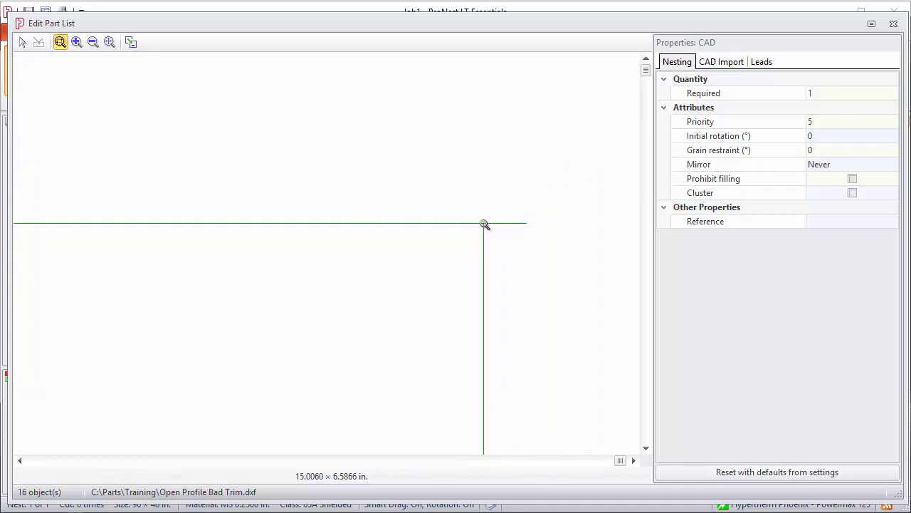
{"action": "left_click_drag", "start_coordinate": [491, 227], "coordinate": [362, 207]}
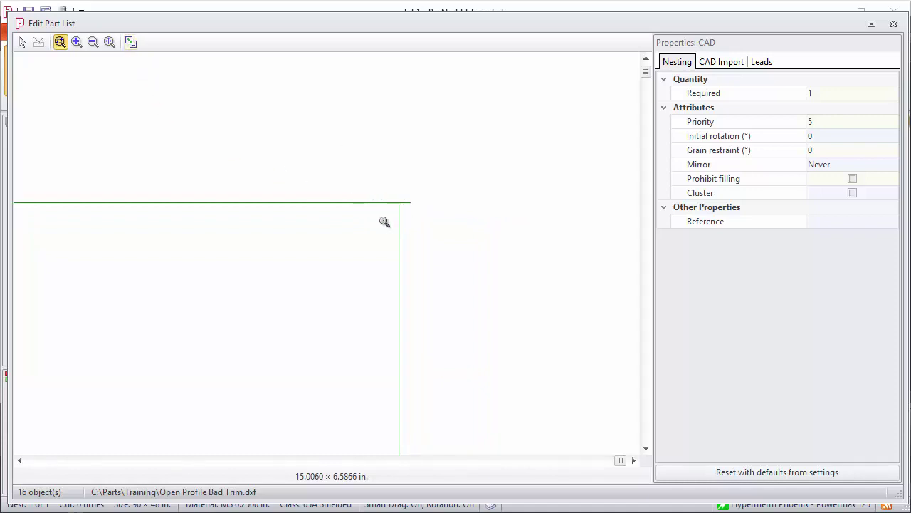
Restore the part list layout and preview Open Profile Overlap.dxf.
{"action": "left_click", "coordinate": [131, 41]}
{"action": "left_click", "coordinate": [159, 61]}
{"action": "left_click", "coordinate": [85, 247]}
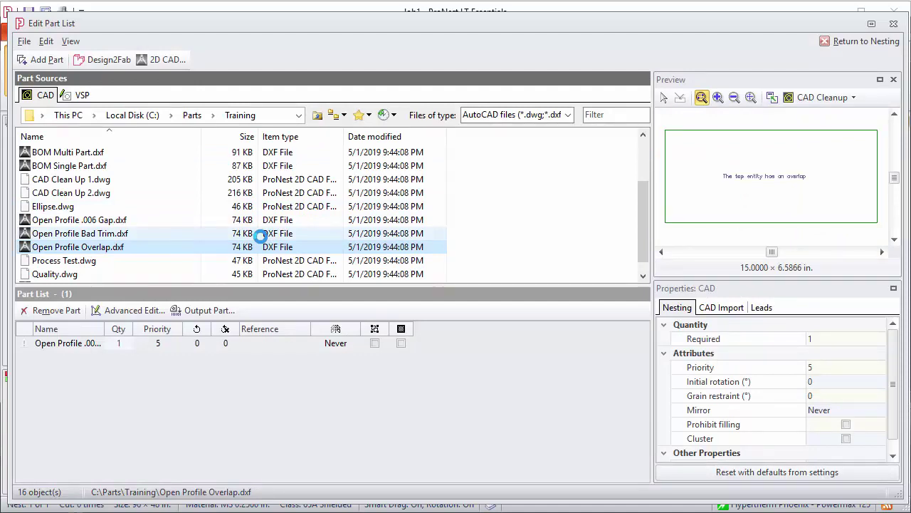
Maximize the Open Profile Overlap preview, then restore the part list layout.
{"action": "left_click", "coordinate": [779, 97]}
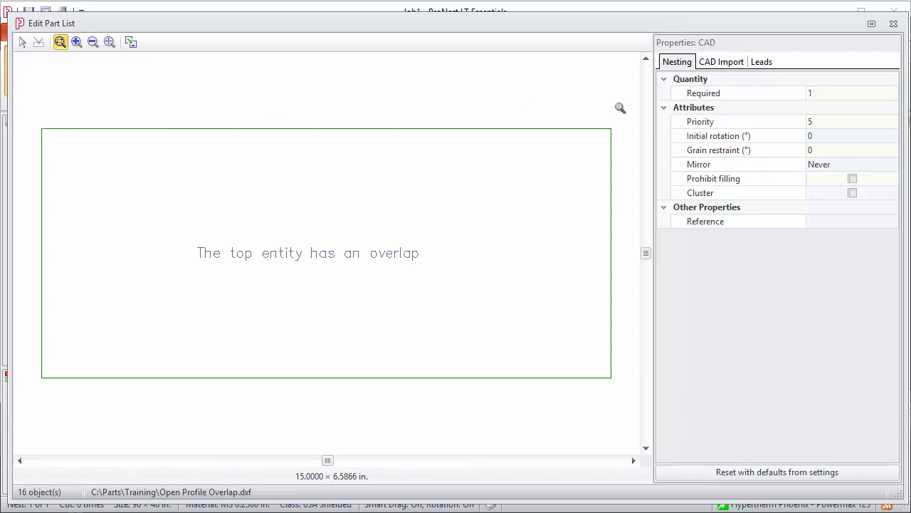
{"action": "left_click", "coordinate": [131, 42]}
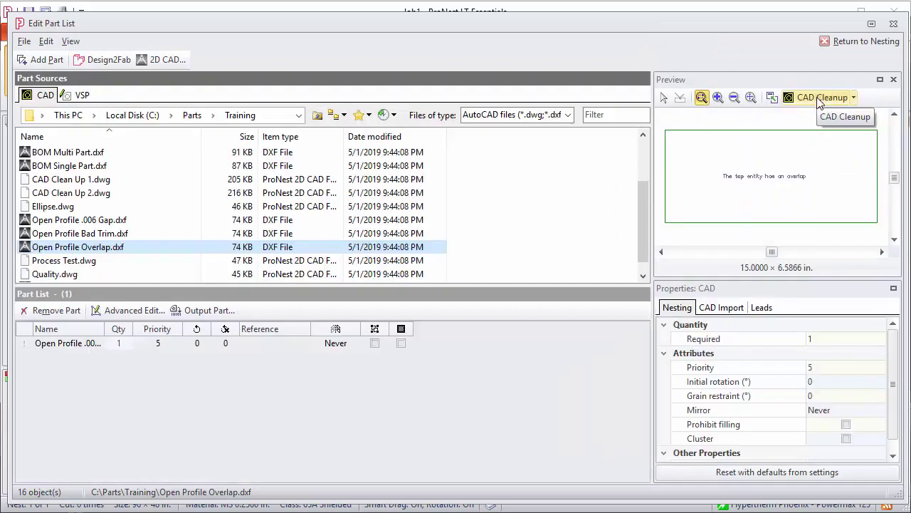
In CAD Cleanup, delete Open Profile Overlap's overlapping top line and add the part to the list.
{"action": "left_click", "coordinate": [817, 98]}
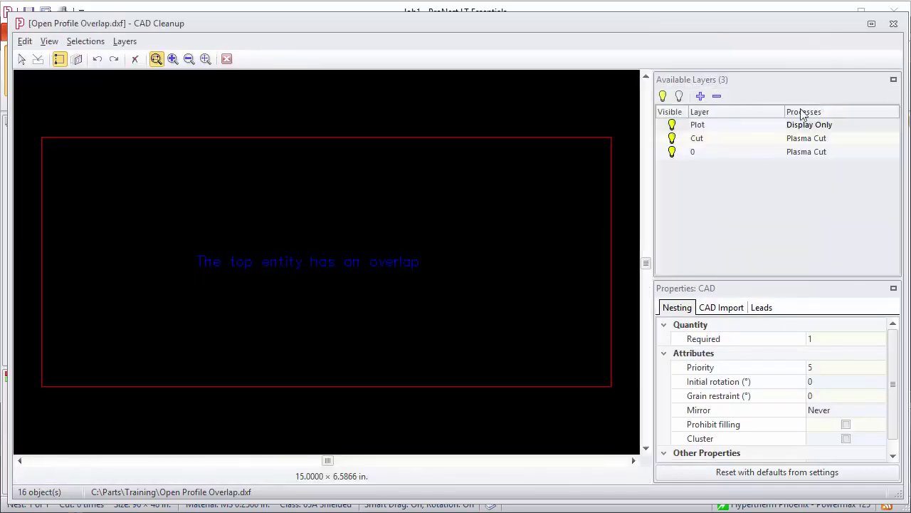
{"action": "left_click", "coordinate": [425, 137]}
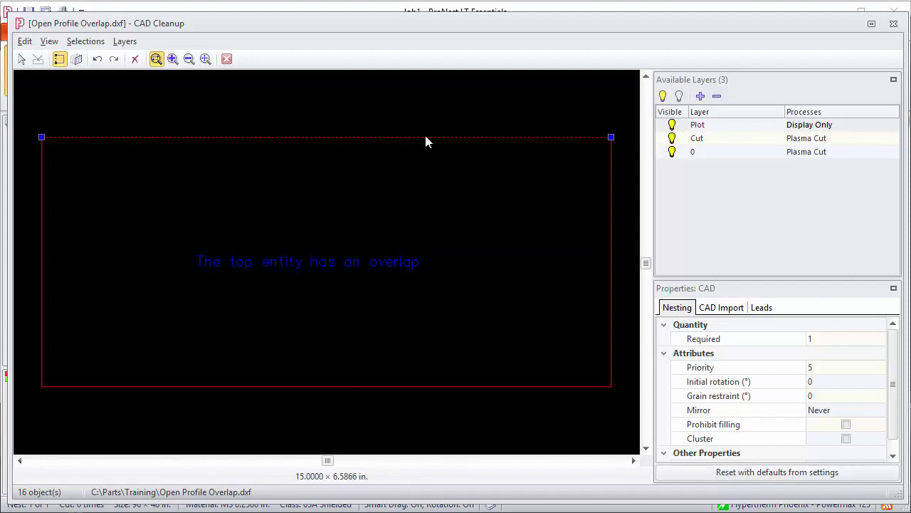
{"action": "left_click", "coordinate": [136, 60]}
{"action": "left_click", "coordinate": [227, 60]}
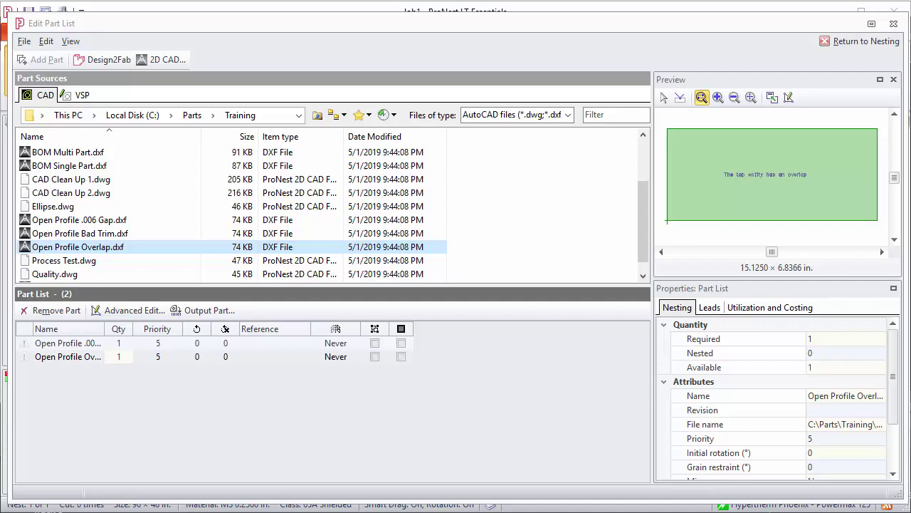
Select Open Profile Overlap.dxf and enable Delete overlapped entities under CAD Import.
{"action": "left_click", "coordinate": [69, 248]}
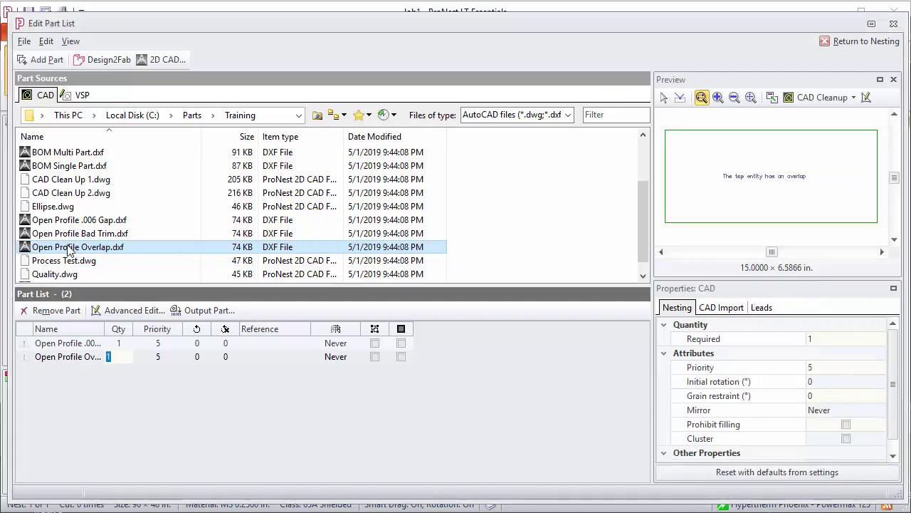
{"action": "left_click", "coordinate": [720, 308]}
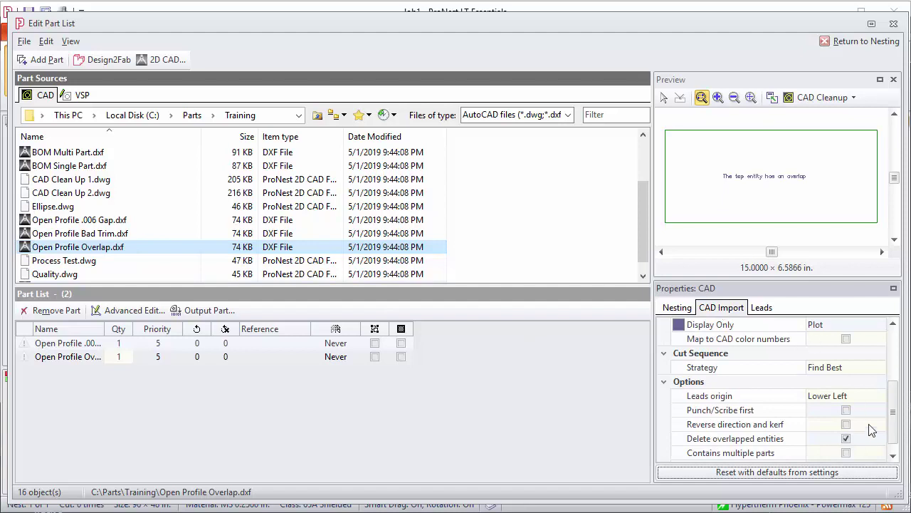
{"action": "mouse_move", "coordinate": [894, 416]}
{"action": "left_mouse_down"}
{"action": "mouse_move", "coordinate": [895, 400]}
{"action": "mouse_move", "coordinate": [896, 420]}
{"action": "left_mouse_up"}
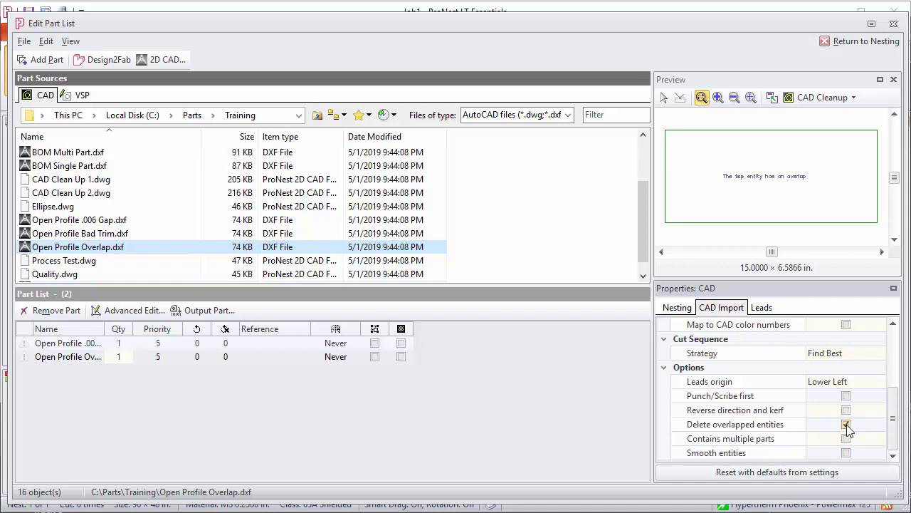
Add the duplicate Overlap part and review the warning that its overlap was removed.
{"action": "left_click", "coordinate": [44, 61]}
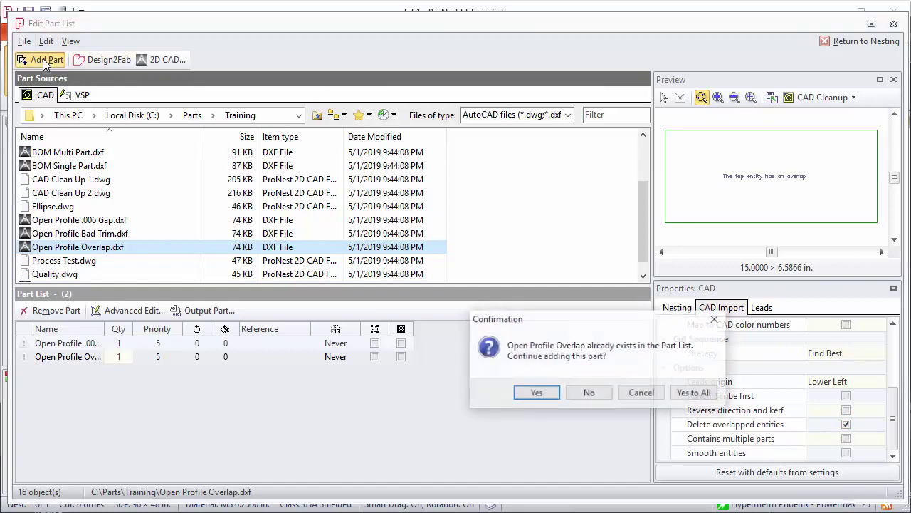
{"action": "left_click", "coordinate": [538, 393]}
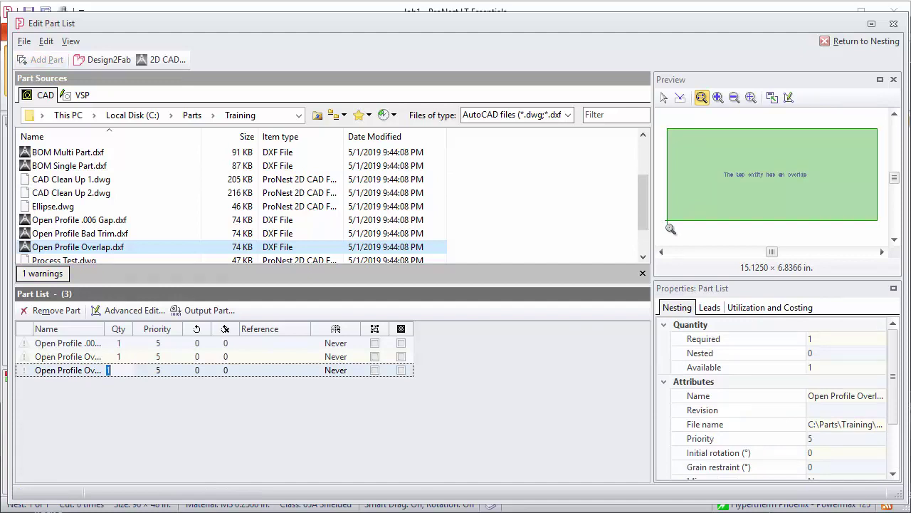
{"action": "left_click", "coordinate": [35, 274]}
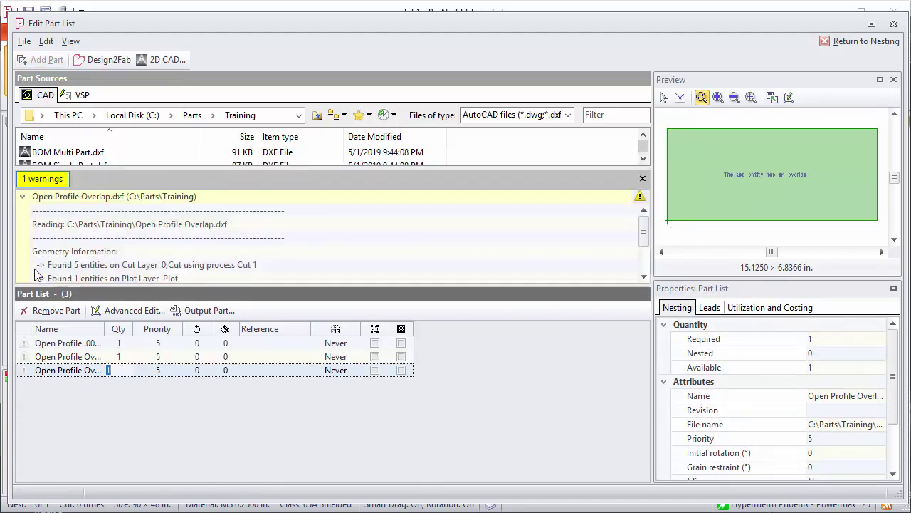
{"action": "scroll", "coordinate": [312, 228], "scroll_direction": "down", "scroll_amount": 1}
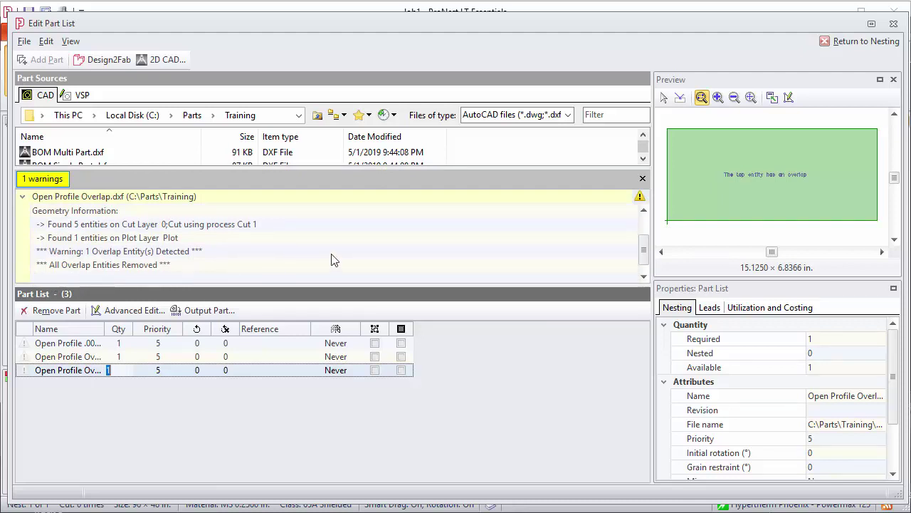
{"action": "left_click", "coordinate": [642, 178]}
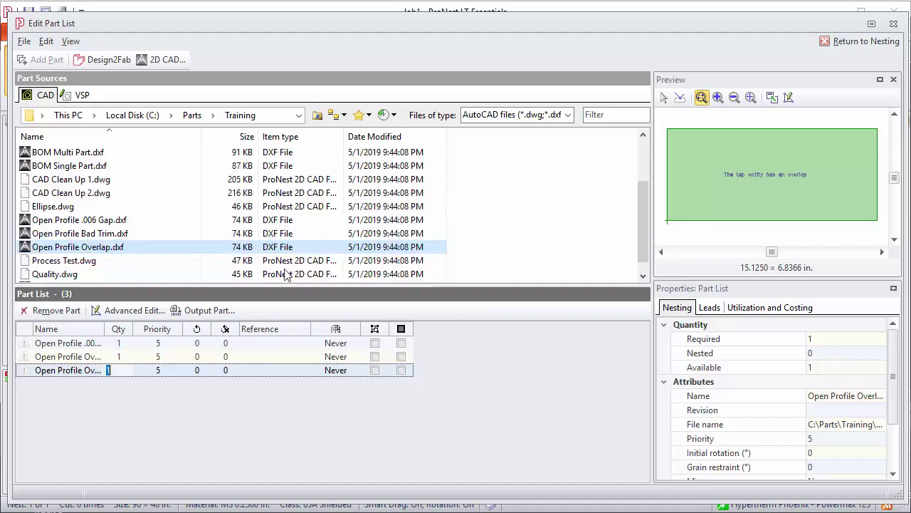
Remove the third part list entry, the duplicate Open Profile Overlap, confirming with Yes.
{"action": "left_click", "coordinate": [76, 374]}
{"action": "right_click", "coordinate": [76, 374]}
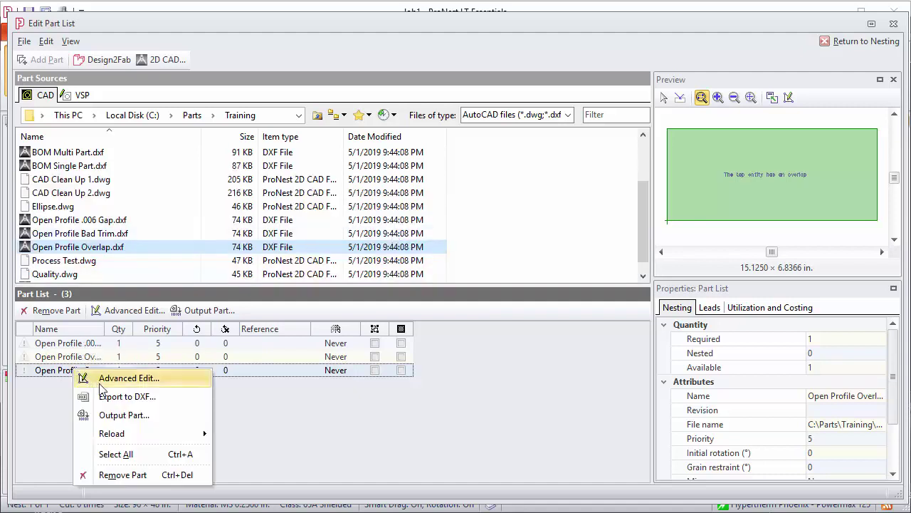
{"action": "left_click", "coordinate": [120, 473]}
{"action": "left_click", "coordinate": [642, 386]}
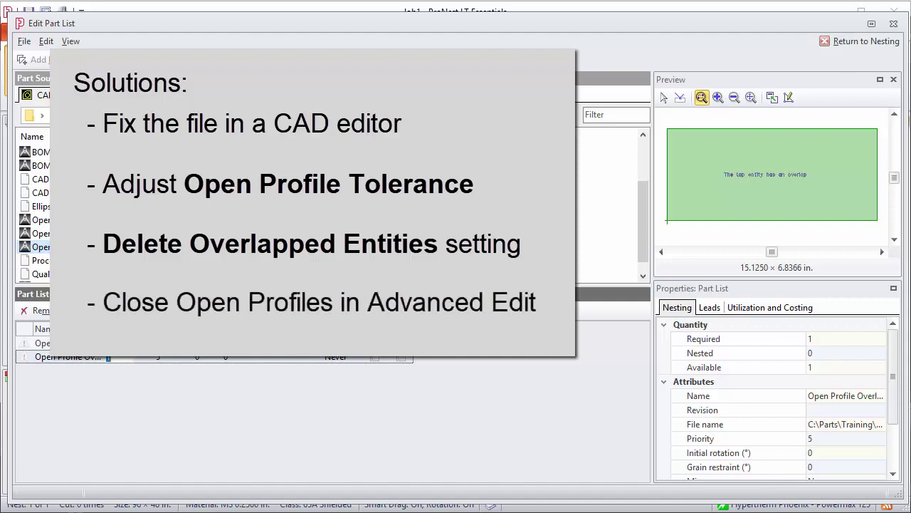
Select Open Profile .006 Gap.dxf and set its CAD import open profile tolerance to 0.005 in.
{"action": "left_click", "coordinate": [37, 219]}
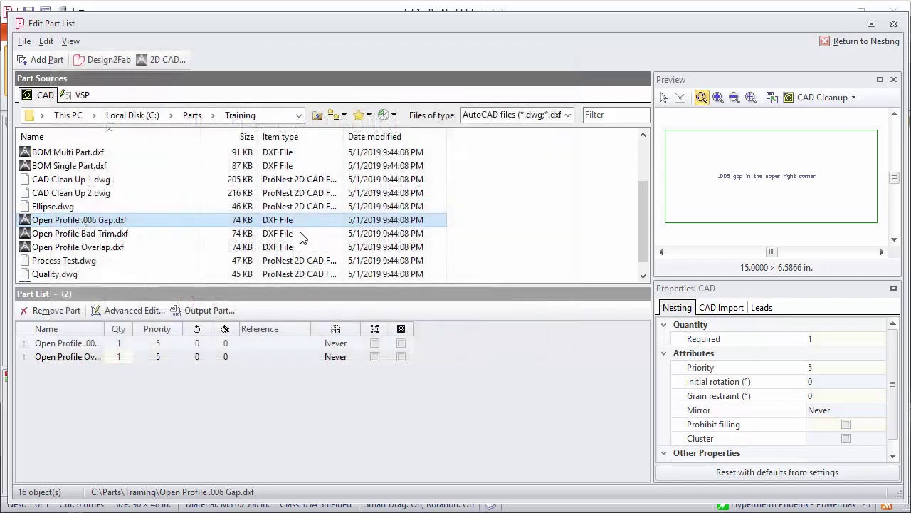
{"action": "left_click", "coordinate": [721, 306]}
{"action": "double_click", "coordinate": [847, 383]}
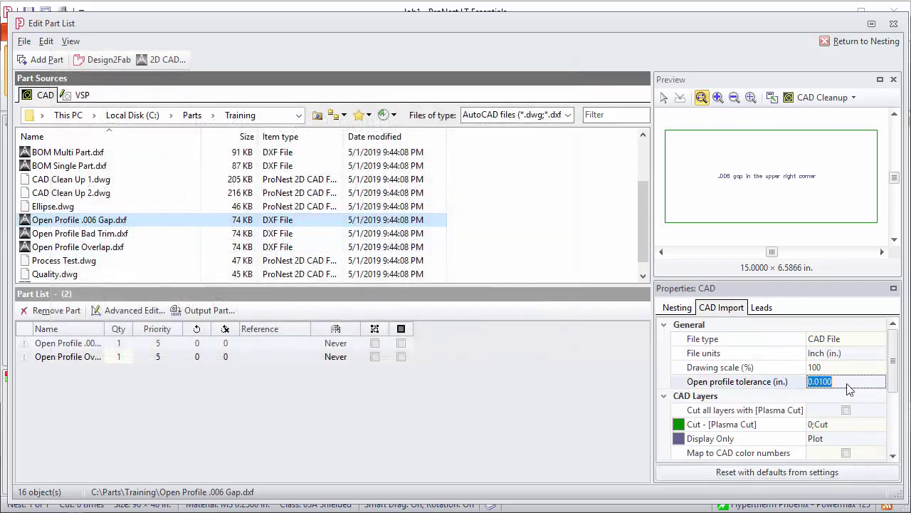
{"action": "type", "text": ".005"}
{"action": "key", "text": "Return"}
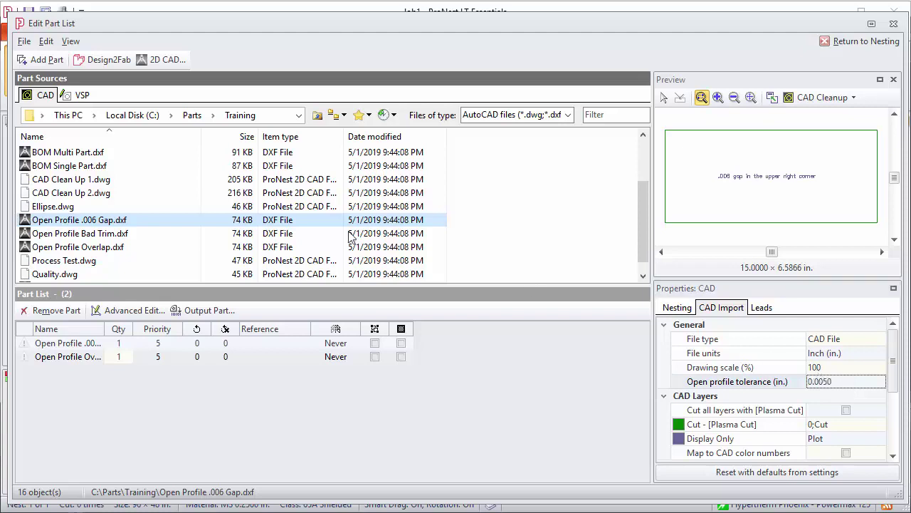
Add the .006 Gap part again at quantity 1 and open it in Advanced Edit.
{"action": "left_click", "coordinate": [44, 61]}
{"action": "left_click", "coordinate": [537, 393]}
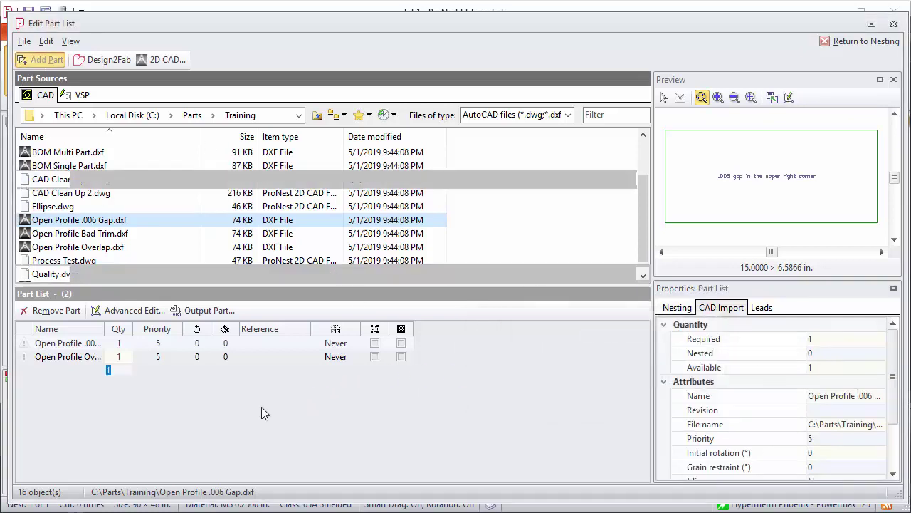
{"action": "left_click", "coordinate": [71, 372]}
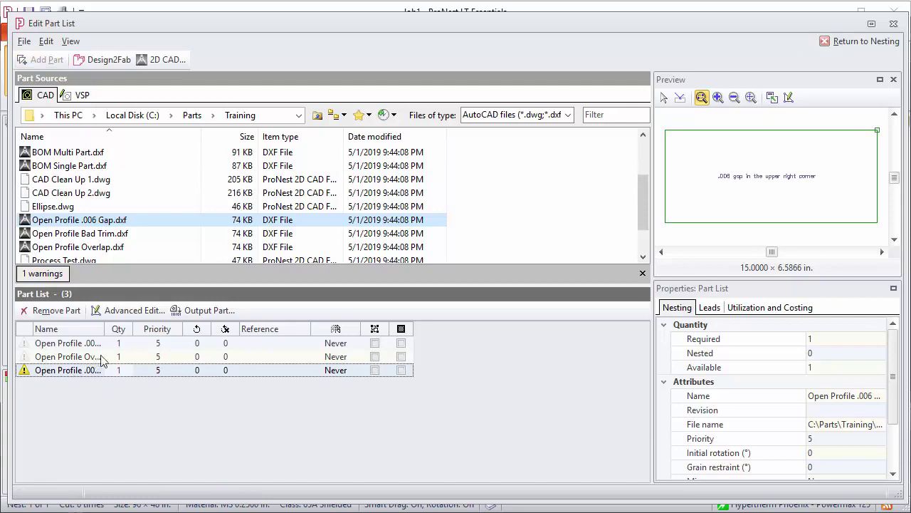
{"action": "left_click", "coordinate": [132, 312]}
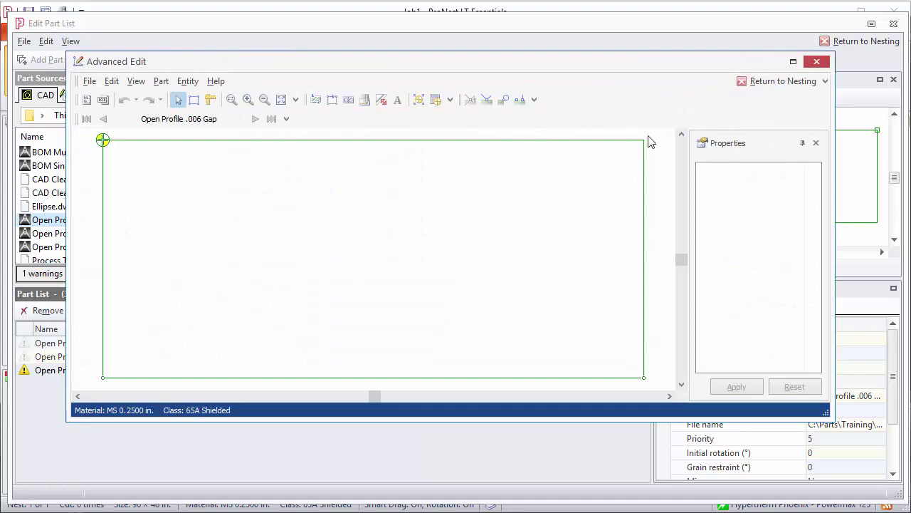
Close the upper-right corner gap between the top and vertical line ends as an exterior profile with left kerf, then return to nesting.
{"action": "scroll", "coordinate": [651, 141], "scroll_direction": "up", "scroll_amount": 5}
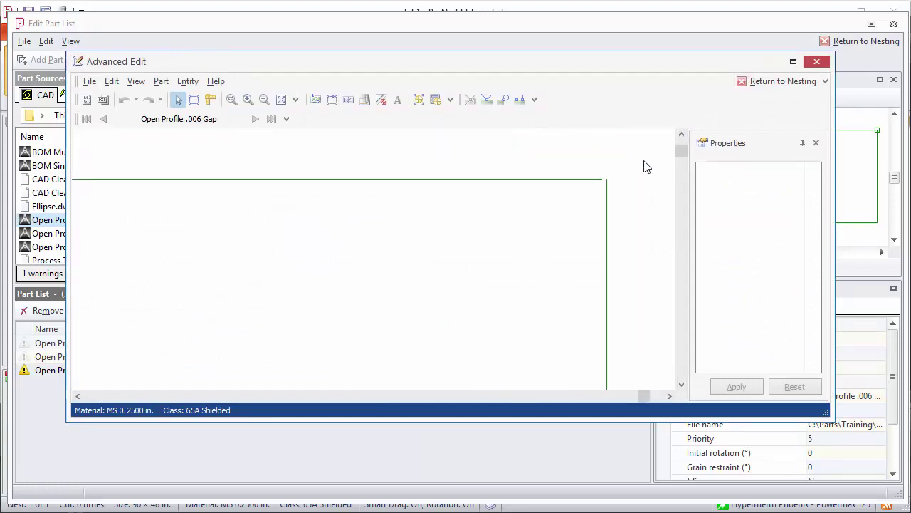
{"action": "scroll", "coordinate": [604, 187], "scroll_direction": "up", "scroll_amount": 2}
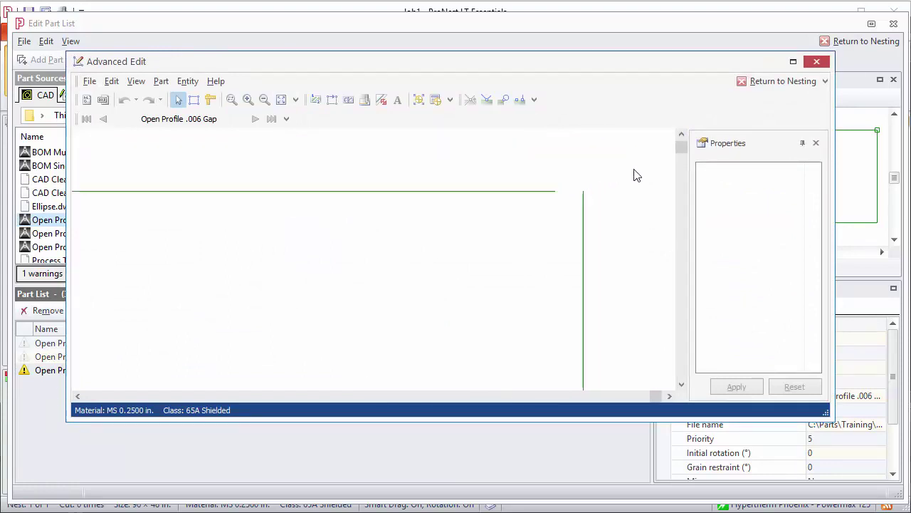
{"action": "left_click", "coordinate": [164, 82]}
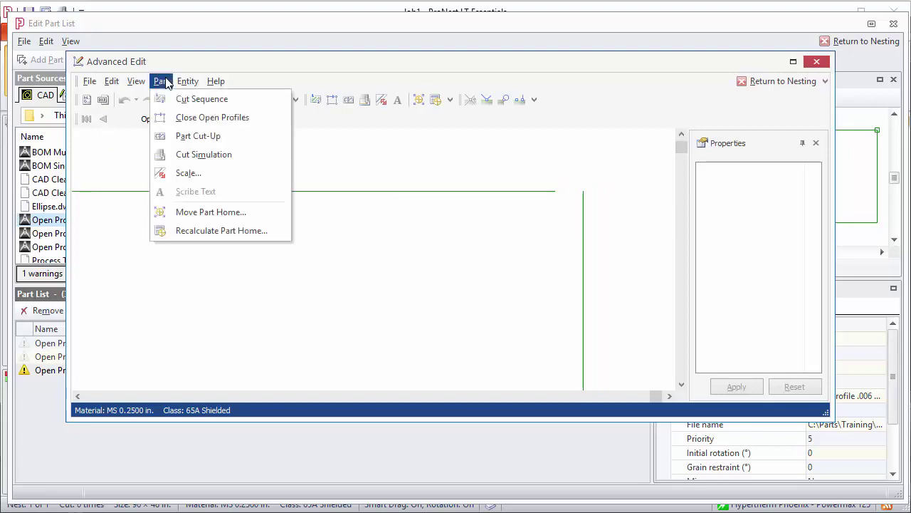
{"action": "left_click", "coordinate": [196, 117]}
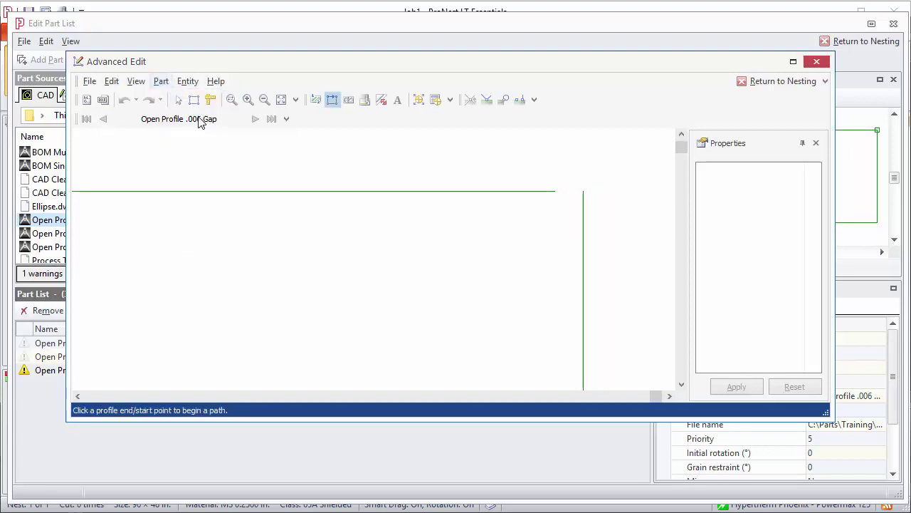
{"action": "left_click", "coordinate": [554, 192]}
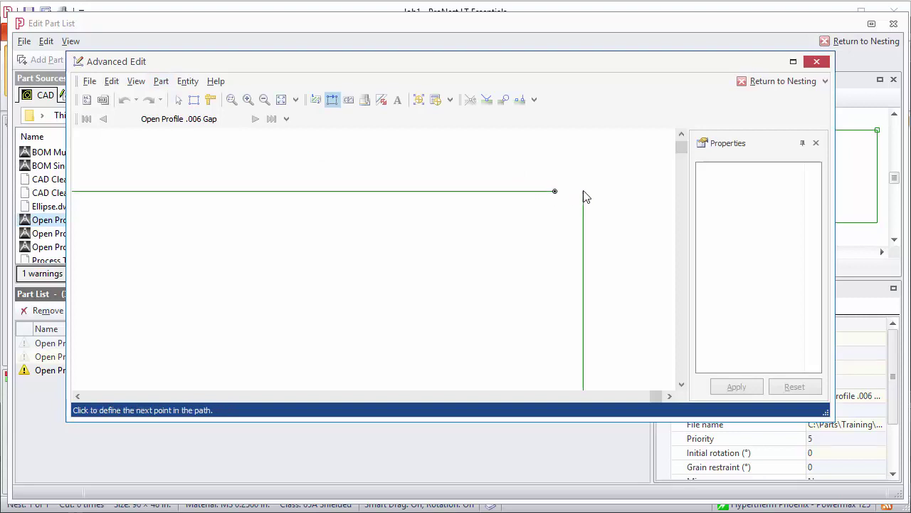
{"action": "left_click", "coordinate": [583, 191]}
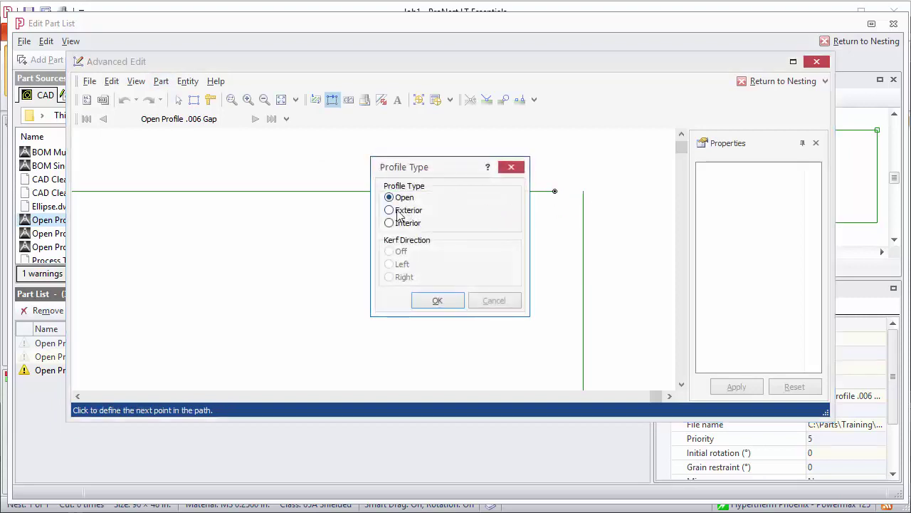
{"action": "left_click", "coordinate": [390, 210]}
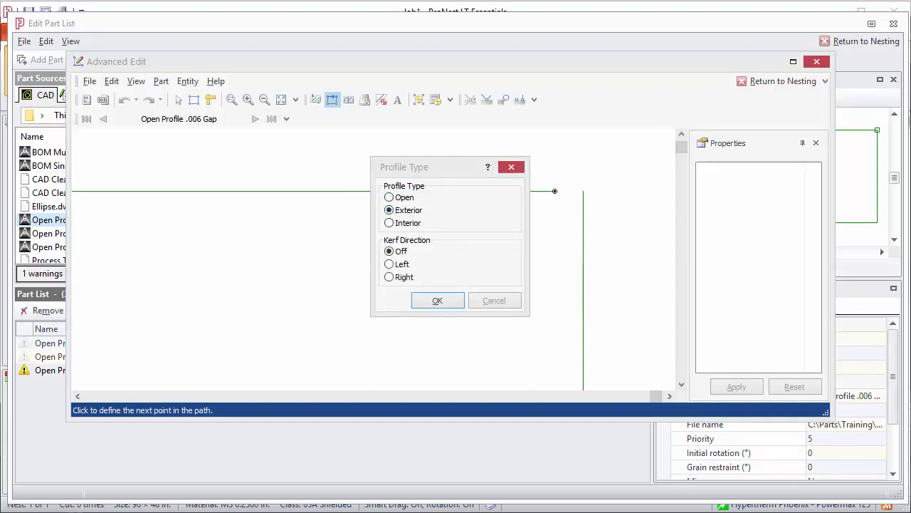
{"action": "left_click", "coordinate": [389, 265]}
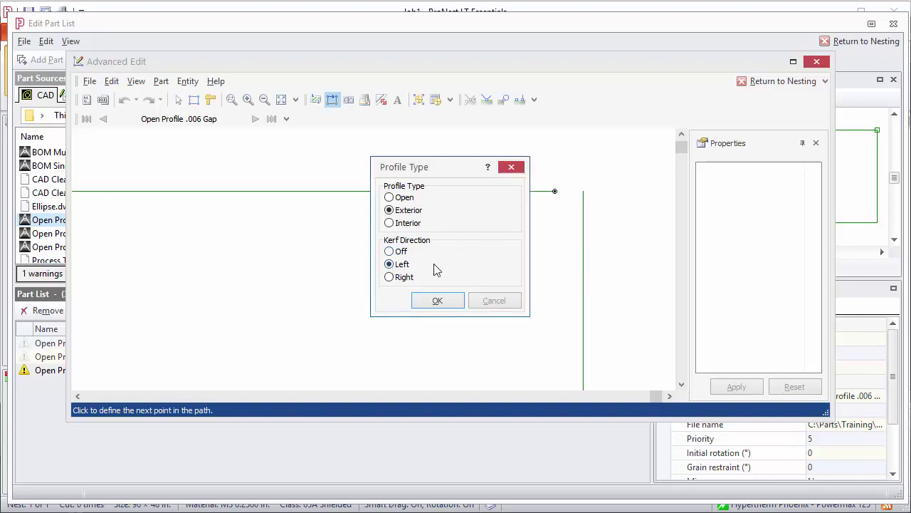
{"action": "left_click", "coordinate": [435, 300]}
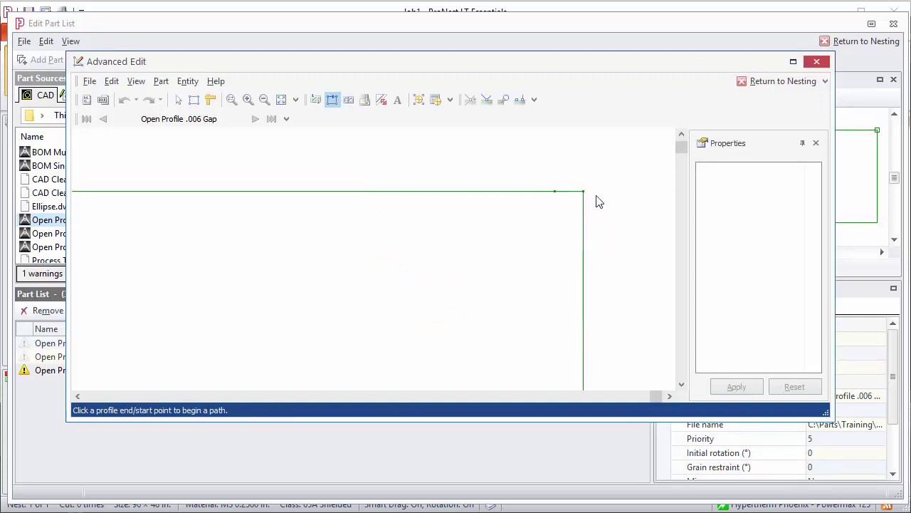
{"action": "left_click", "coordinate": [744, 81]}
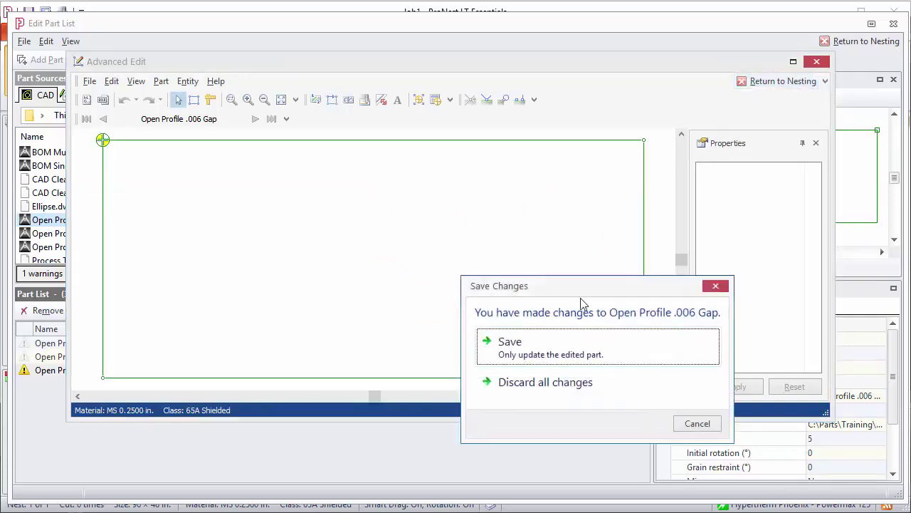
Save the changes to the repaired .006 Gap part.
{"action": "left_click", "coordinate": [509, 345]}
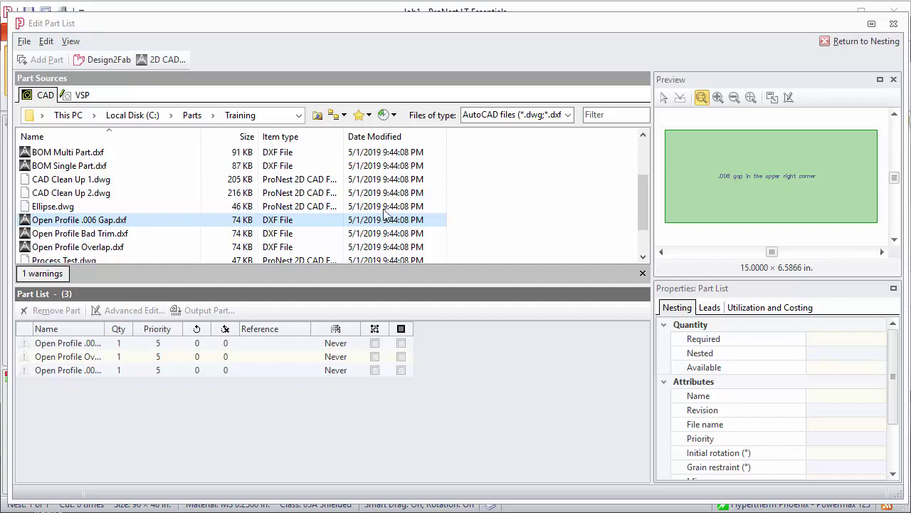
Go up to the Parts folder showing KnockoutBox_4x2-125.dwg.
{"action": "left_click", "coordinate": [192, 115]}
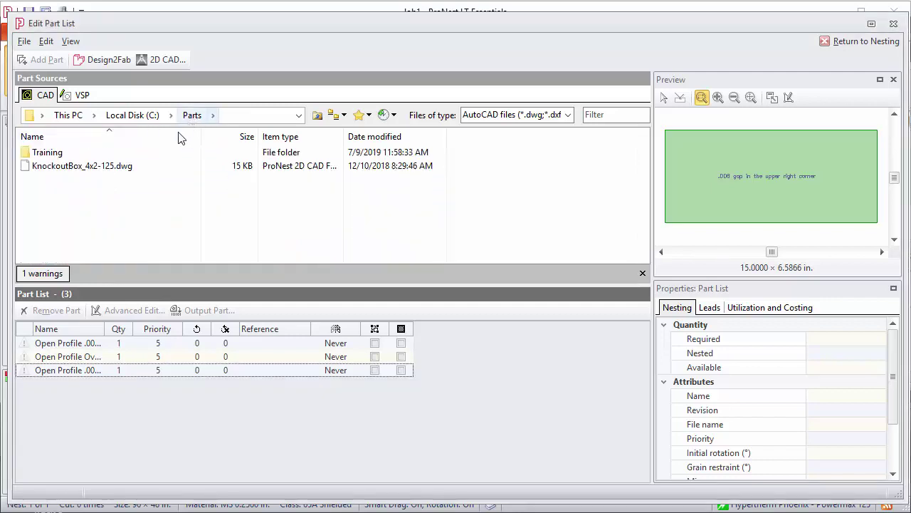
Preview KnockoutBox_4x2-125.dwg, zoom in and back to extents, and add it to the part list.
{"action": "left_click", "coordinate": [61, 166]}
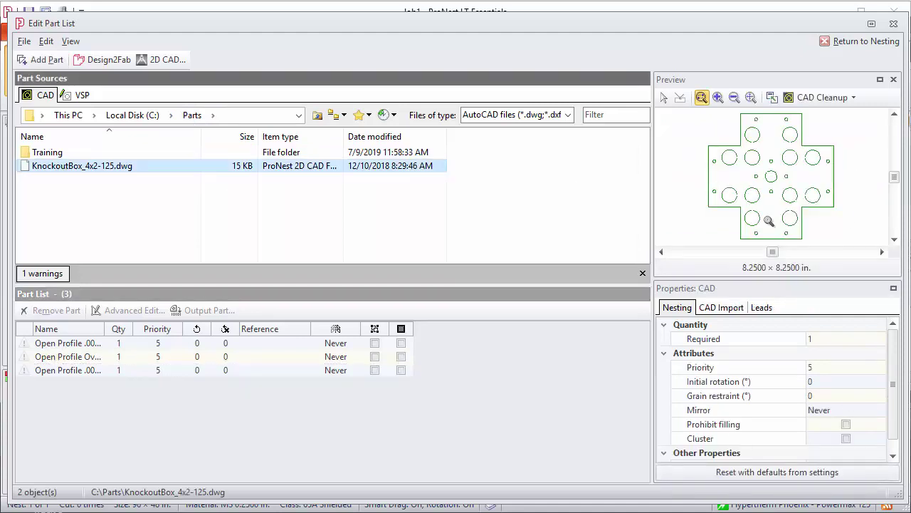
{"action": "scroll", "coordinate": [751, 194], "scroll_direction": "up", "scroll_amount": 5}
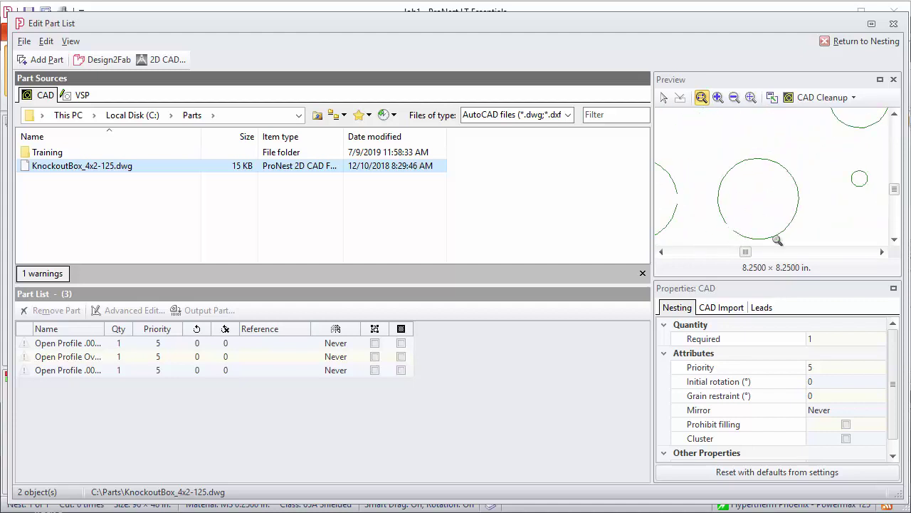
{"action": "left_click", "coordinate": [751, 98]}
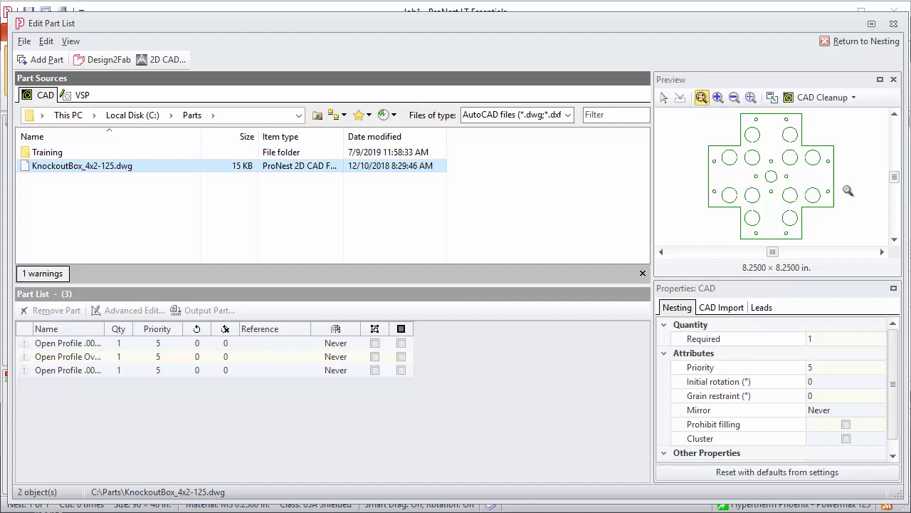
{"action": "left_click", "coordinate": [41, 60]}
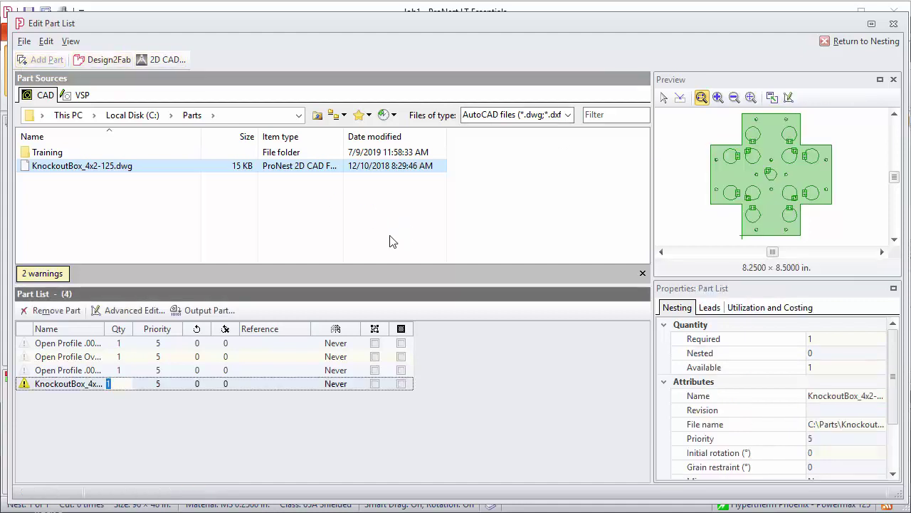